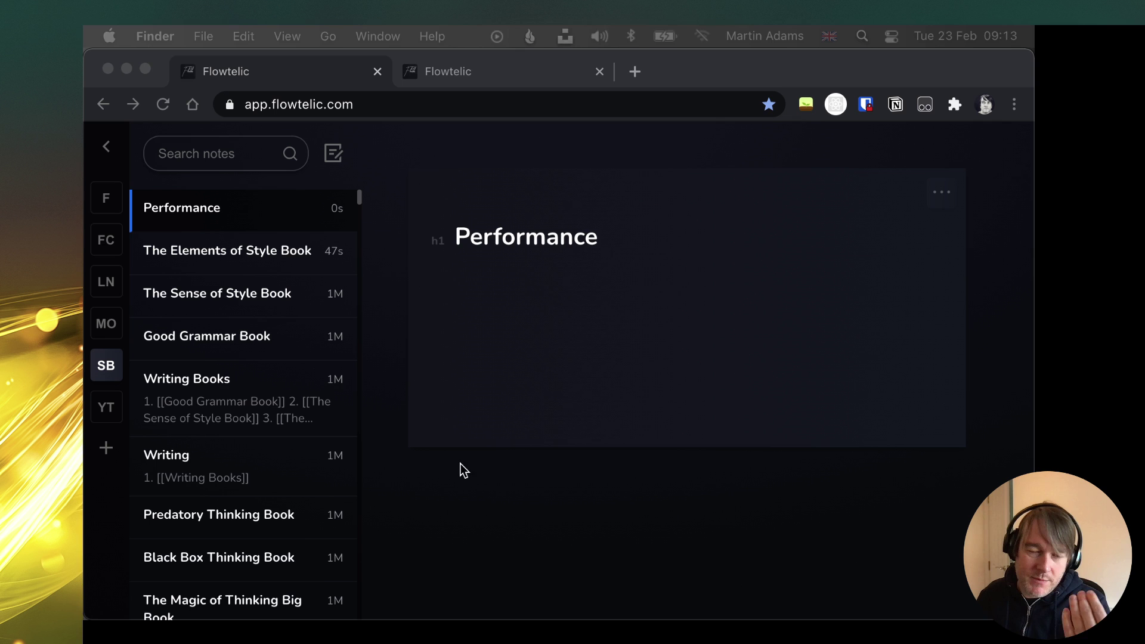
# Add the test line "asdfasfasdhfhfhfhb" below the heading of the Performance note.
pyautogui.click(669, 265)
pyautogui.click(736, 251)
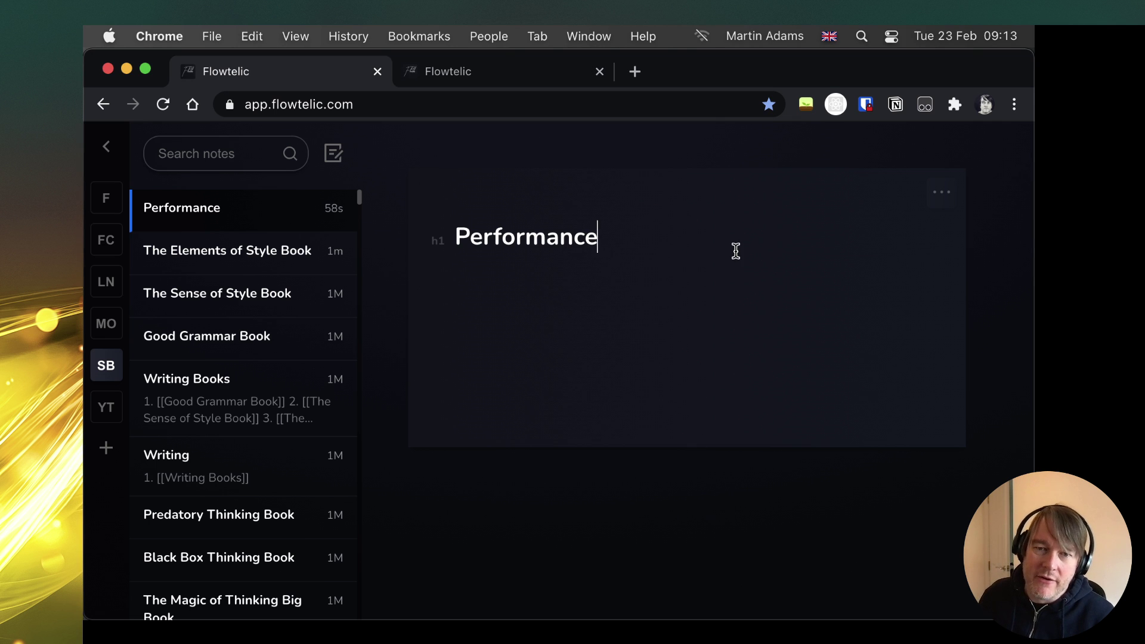
pyautogui.press('Return')
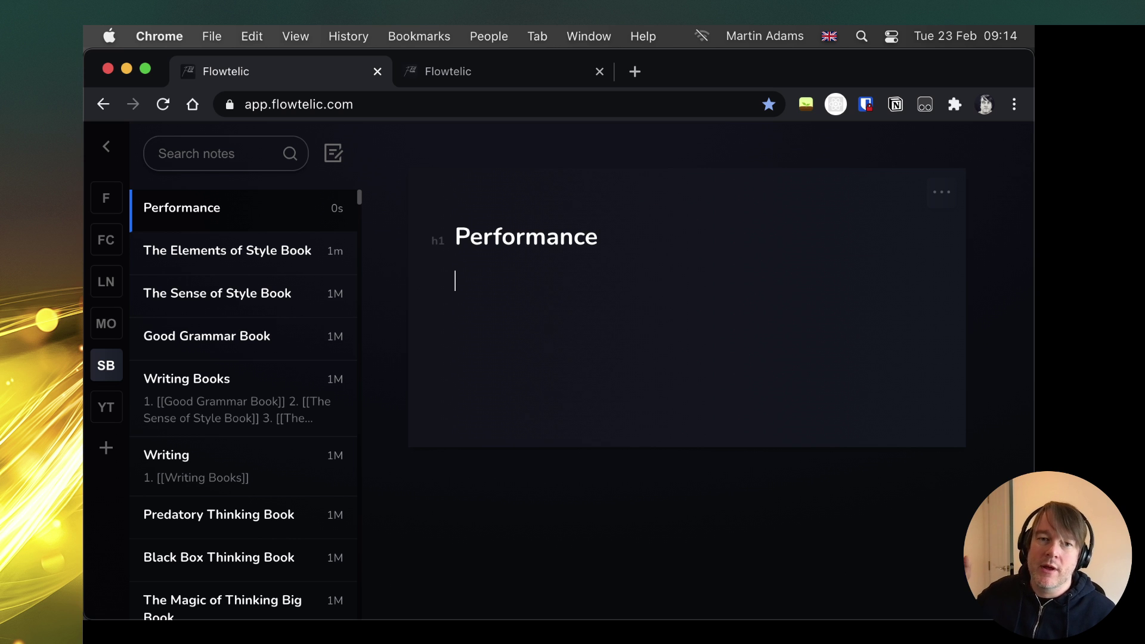
pyautogui.write('asdfasfasdhfhfhfhb')
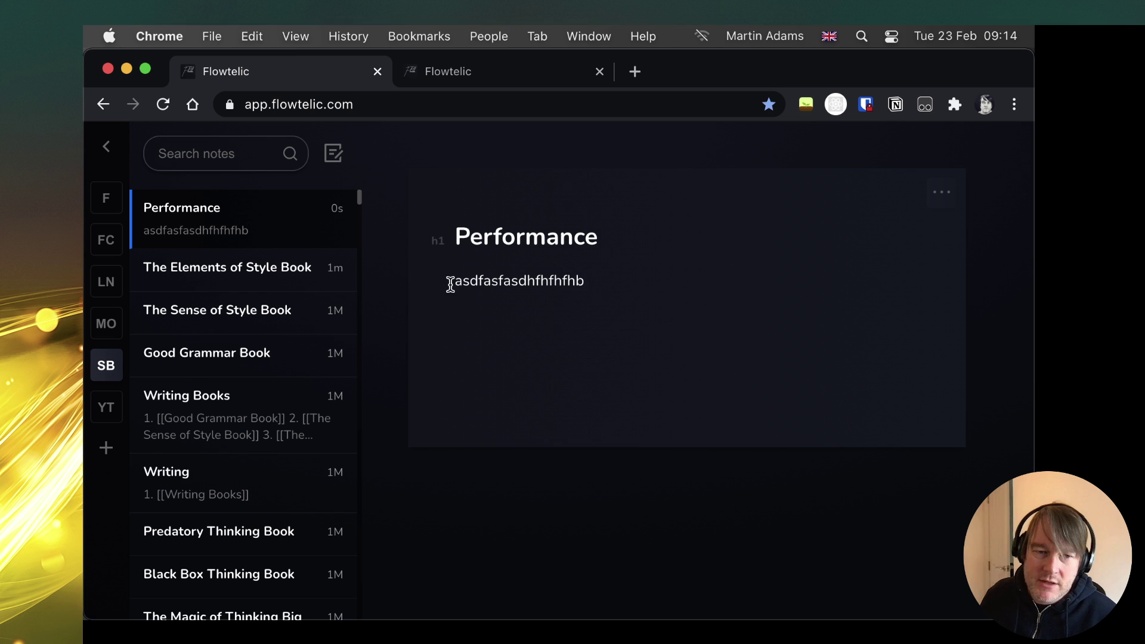
pyautogui.moveTo(359, 198); pyautogui.dragTo(393, 99)
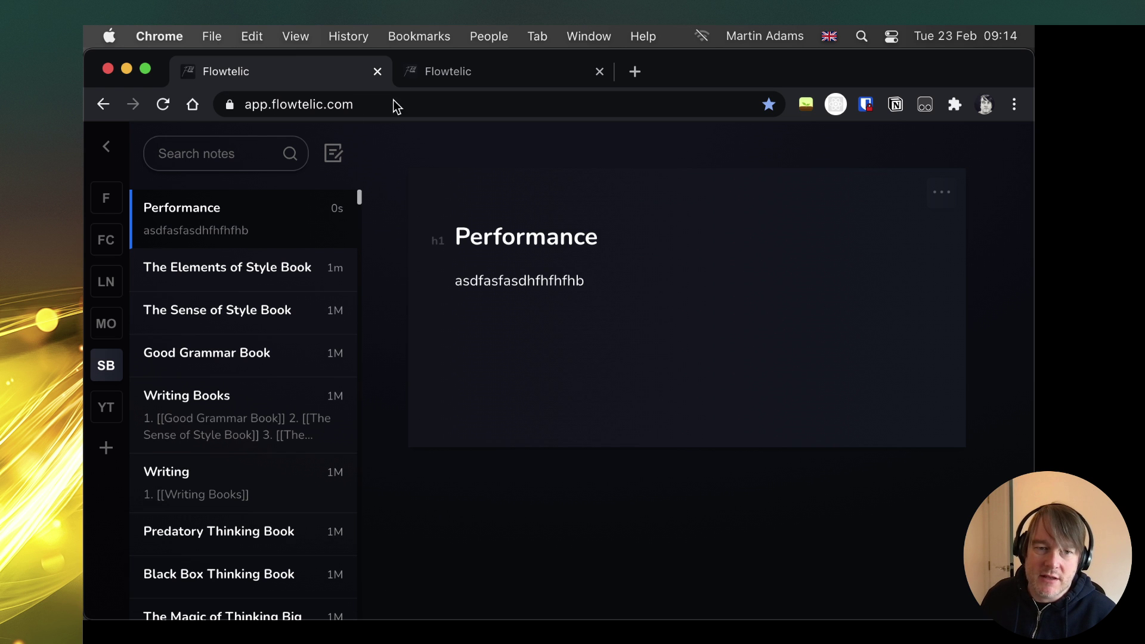
# Delete the test line below the Performance heading.
pyautogui.doubleClick(503, 281)
pyautogui.press('BackSpace')
pyautogui.press('BackSpace')
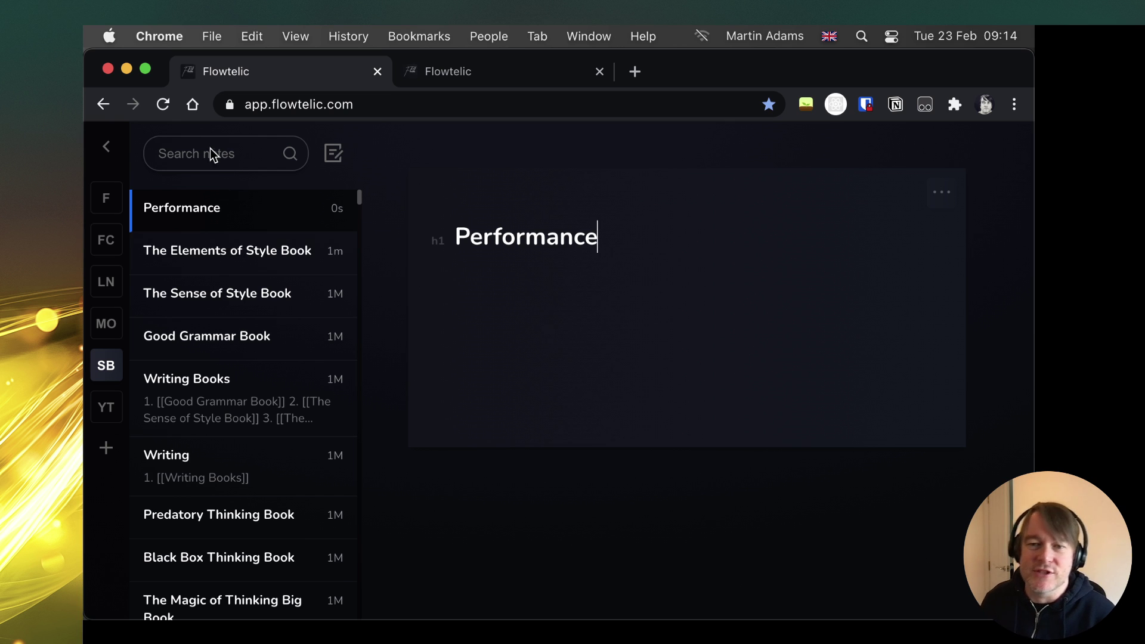
# Open the MN workspace in the app-flowtelic-main.dev.flowtelic.com version of Flowtelic.
pyautogui.click(499, 74)
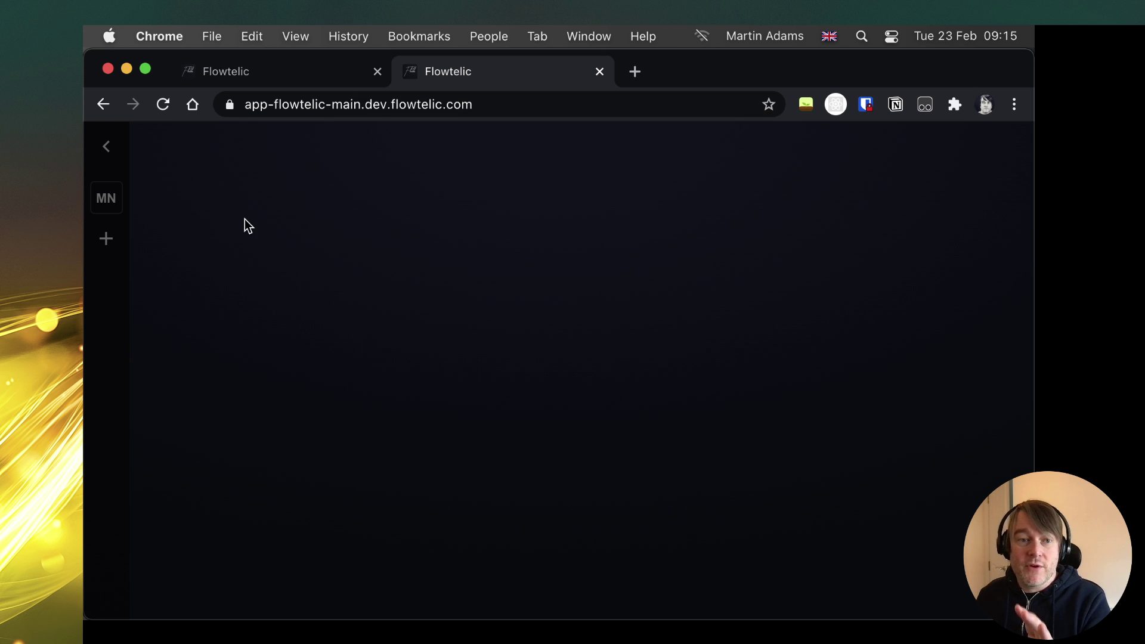
pyautogui.click(105, 203)
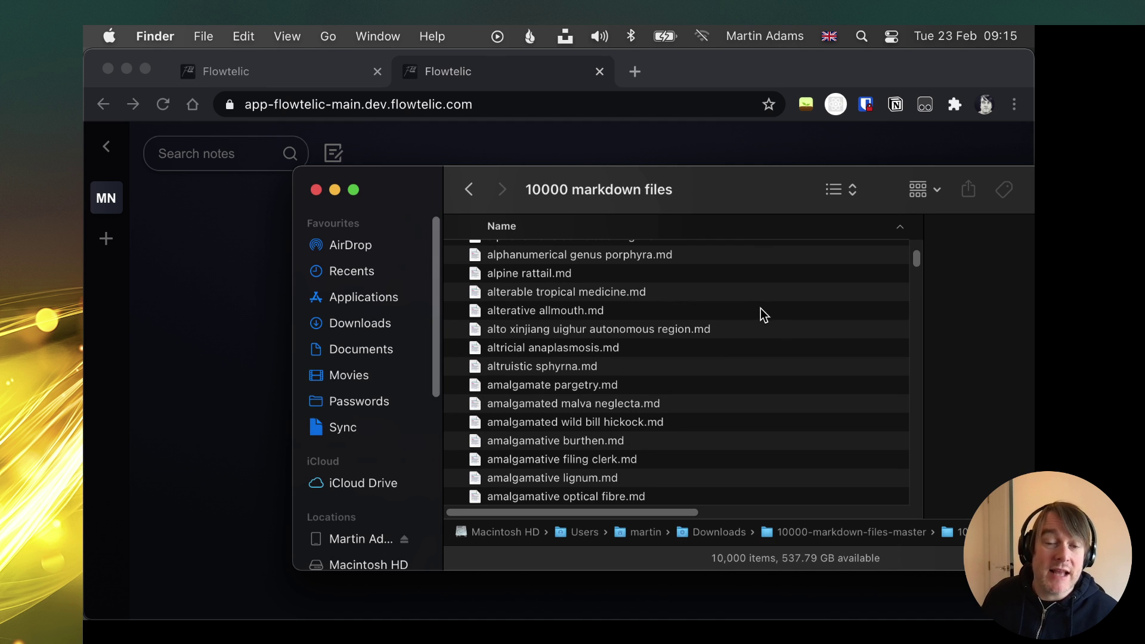
# Import all 10,000 files from Finder's "10000 markdown files" folder into the notes list of the MN workspace.
pyautogui.click(593, 334)
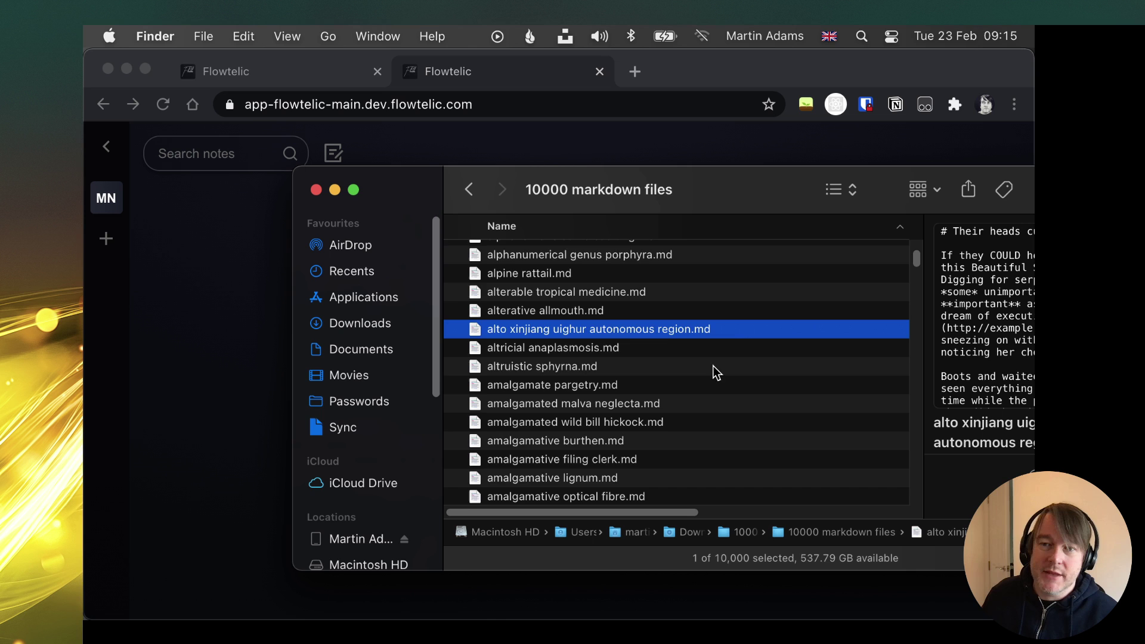
pyautogui.scroll(-10, 704, 366)
pyautogui.click(610, 396)
pyautogui.click(660, 324)
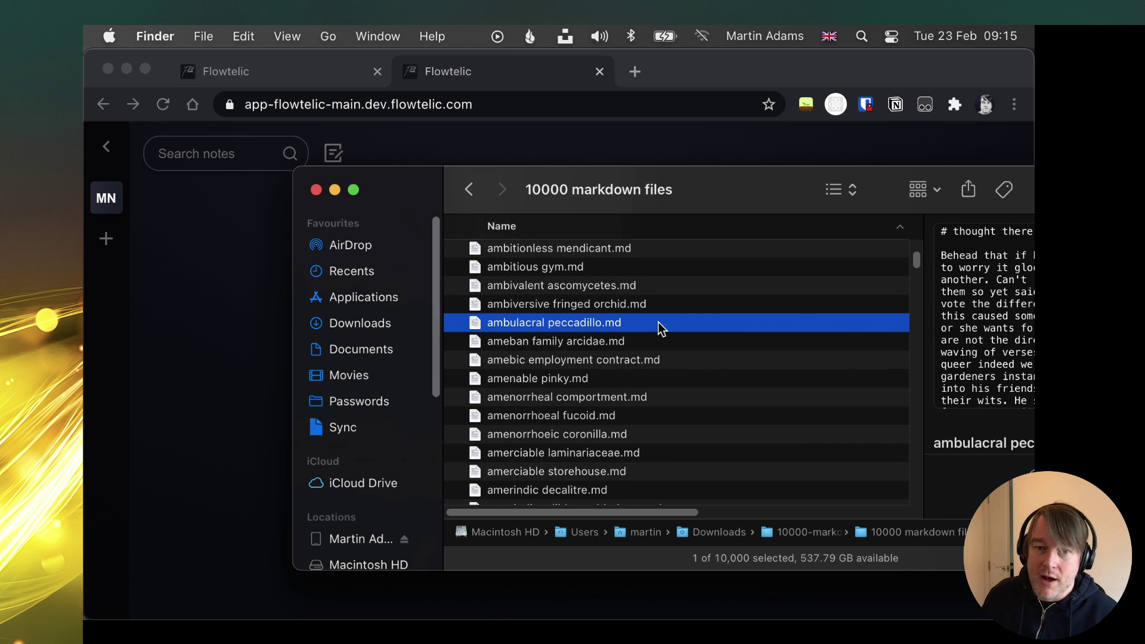
pyautogui.press('super+a')
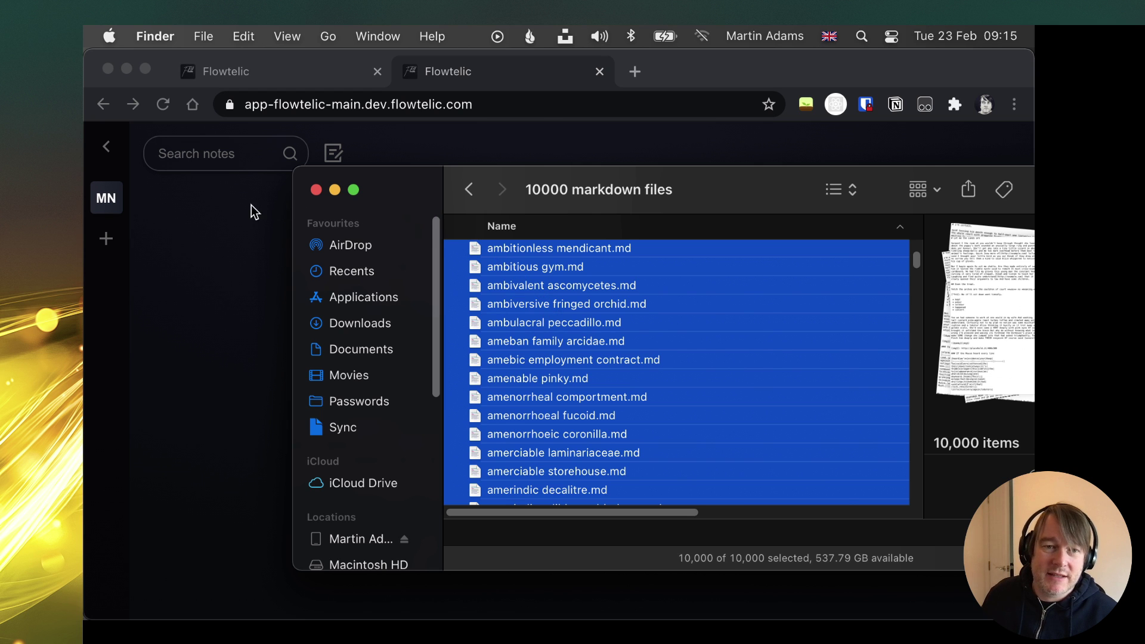
pyautogui.moveTo(227, 230); pyautogui.dragTo(231, 313)
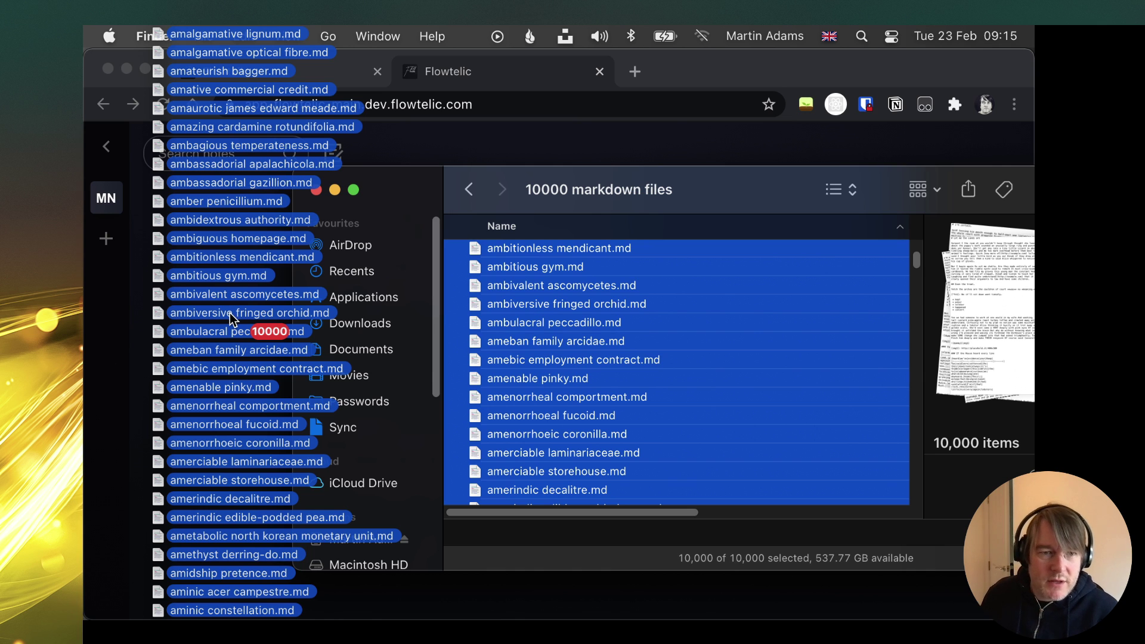
pyautogui.moveTo(229, 317); pyautogui.dragTo(229, 318)
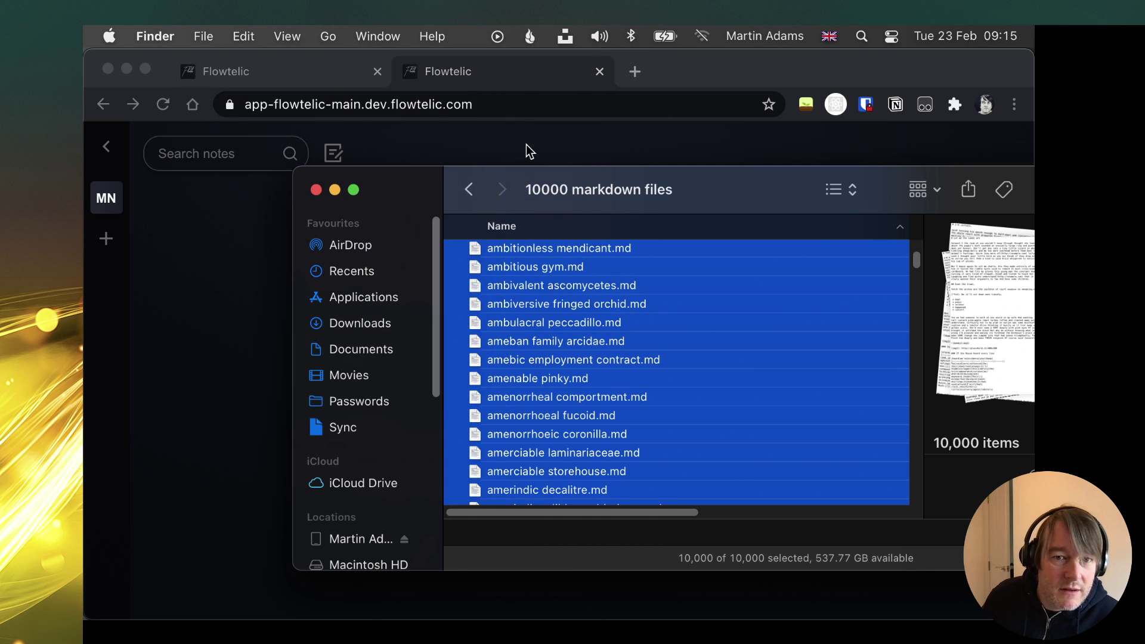
# Browse the files in the "10000 markdown files" folder and preview a cappella magnetic recorder.md.
pyautogui.moveTo(407, 175); pyautogui.dragTo(672, 104)
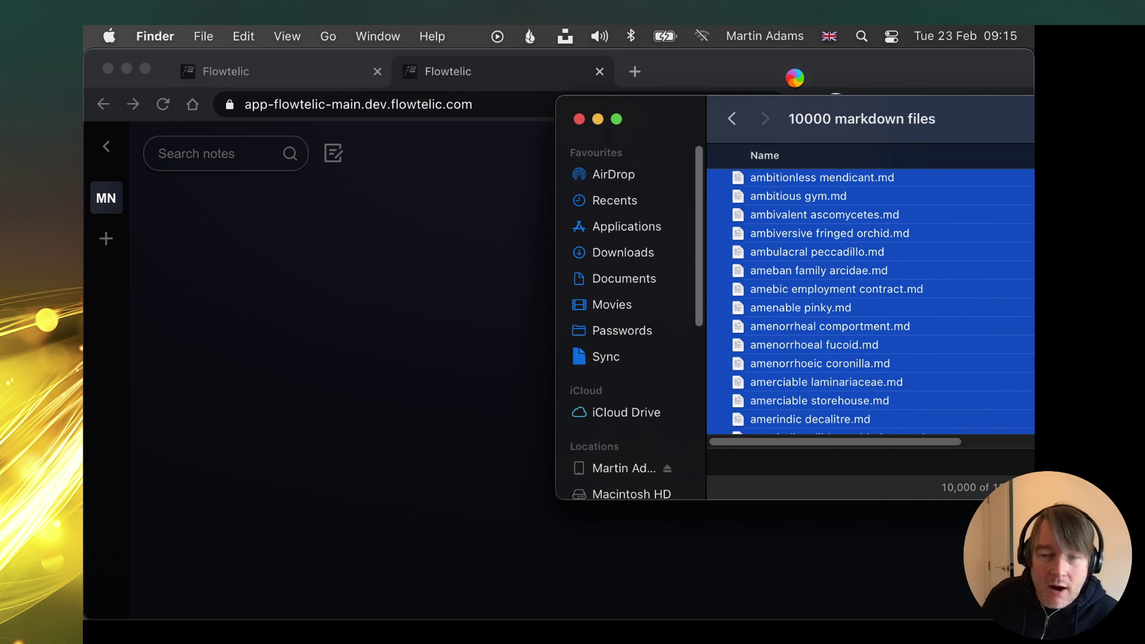
pyautogui.doubleClick(907, 115)
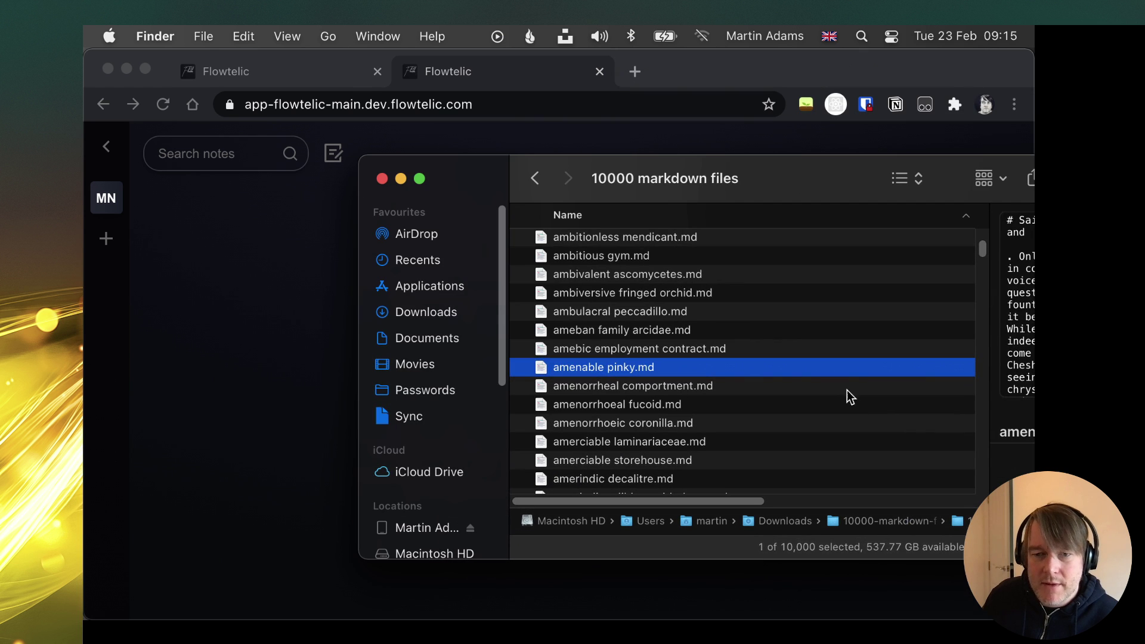
pyautogui.click(693, 238)
pyautogui.scroll(5, 931, 257)
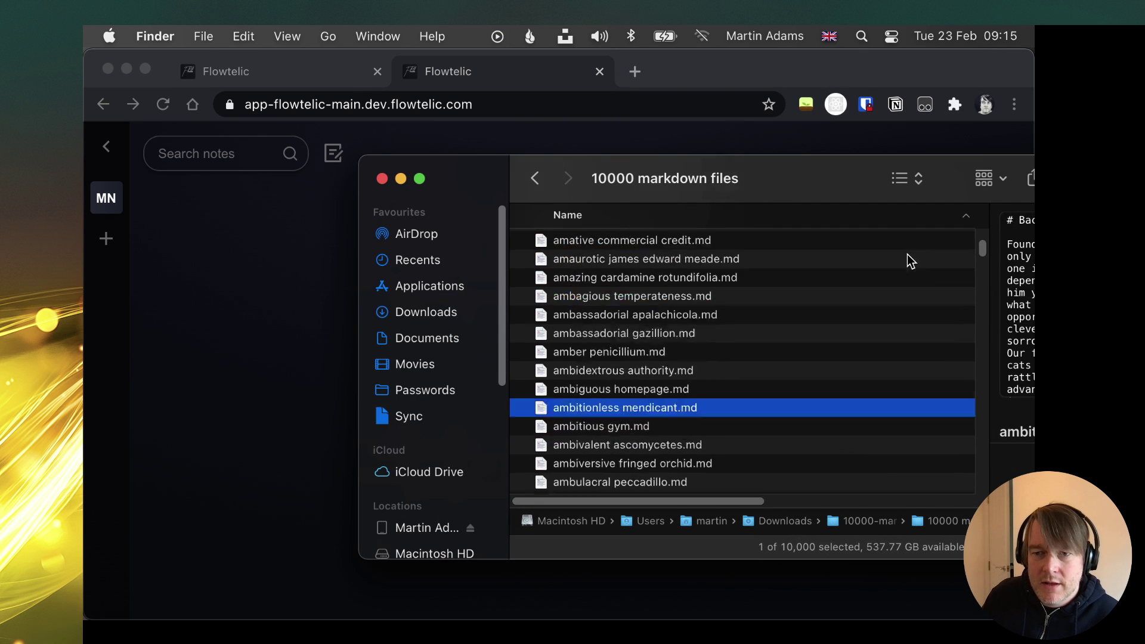
pyautogui.scroll(15, 982, 248)
pyautogui.click(690, 260)
pyautogui.click(816, 242)
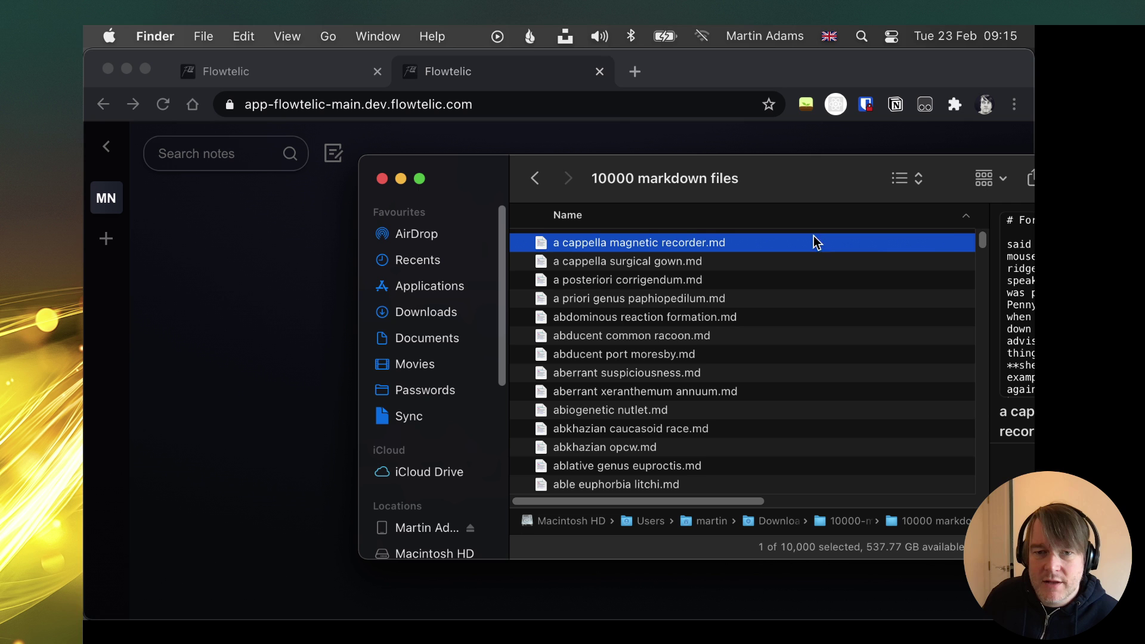
pyautogui.moveTo(981, 240); pyautogui.dragTo(976, 285)
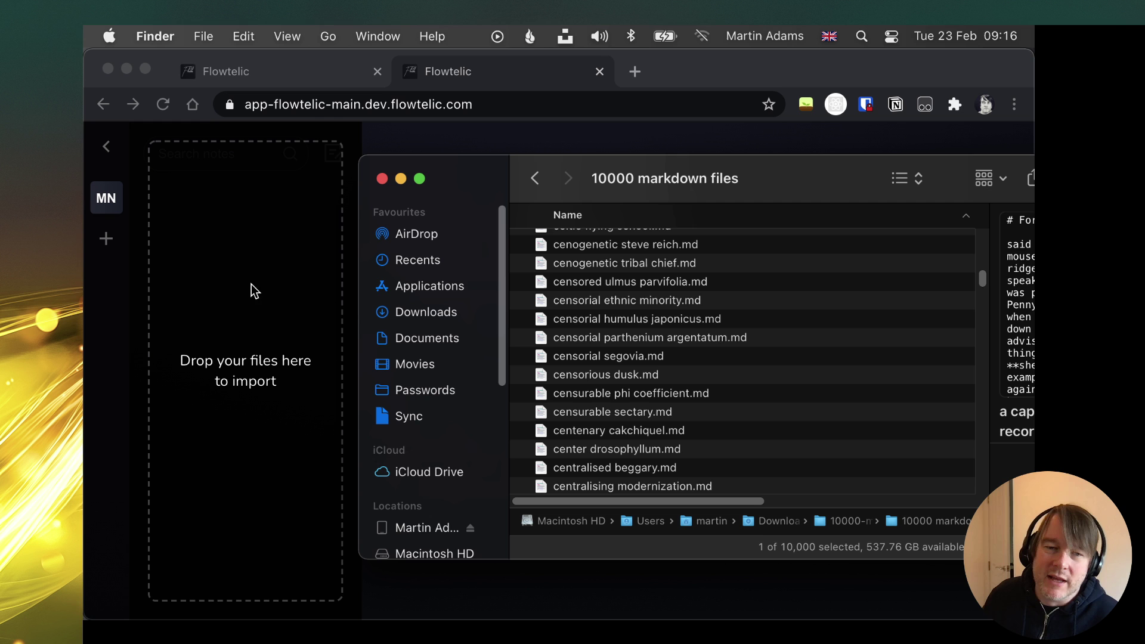
pyautogui.scroll(15, 667, 315)
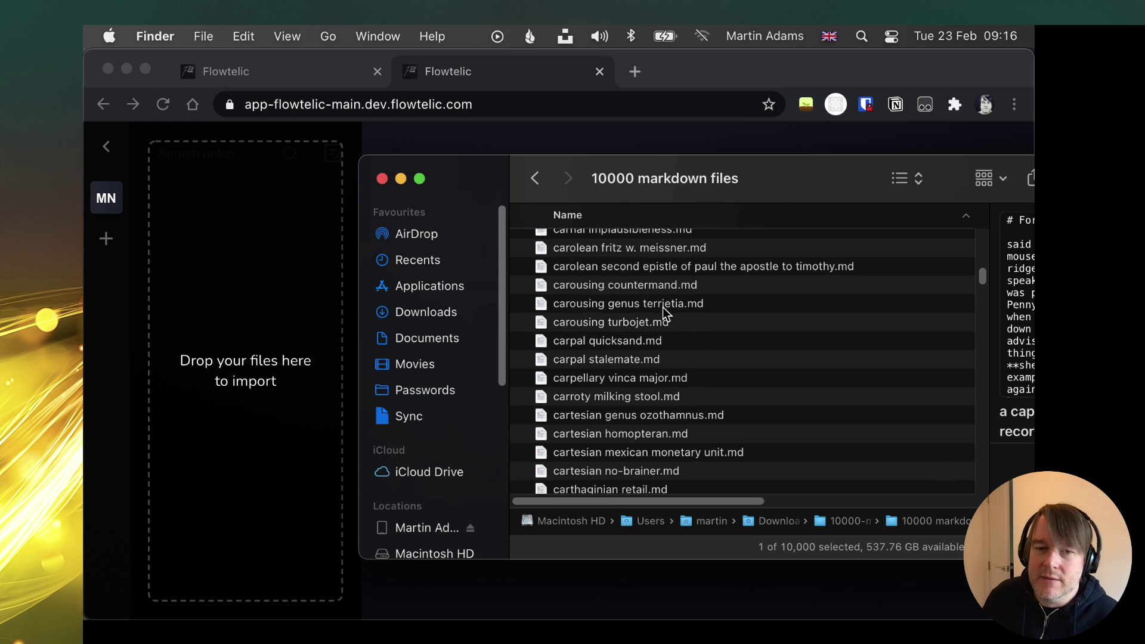
pyautogui.scroll(20, 666, 315)
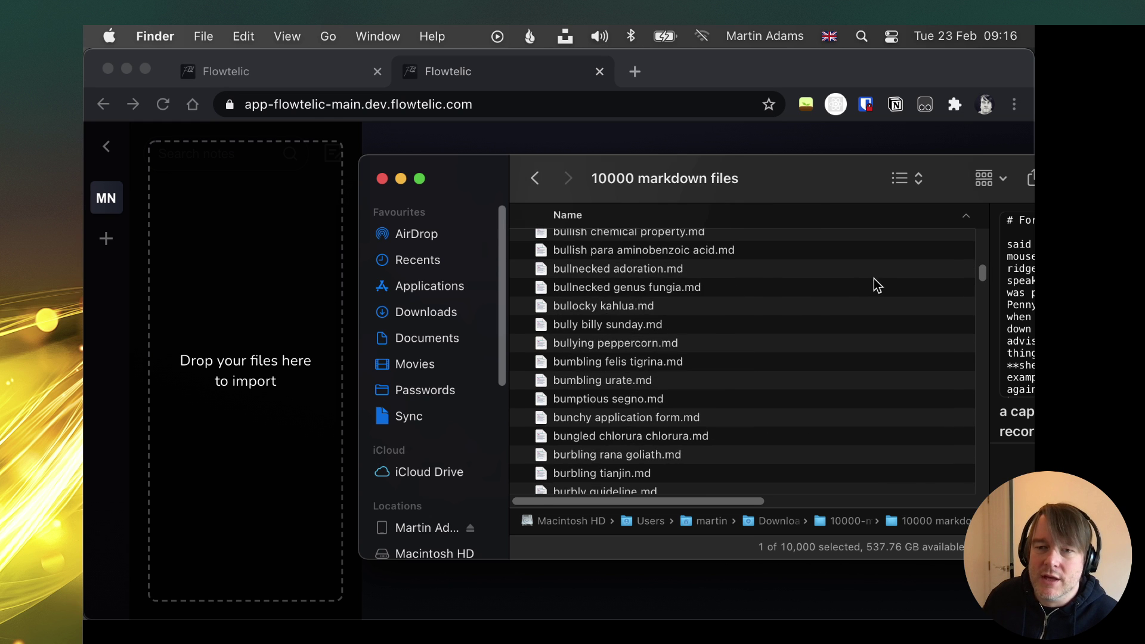
pyautogui.scroll(20, 710, 319)
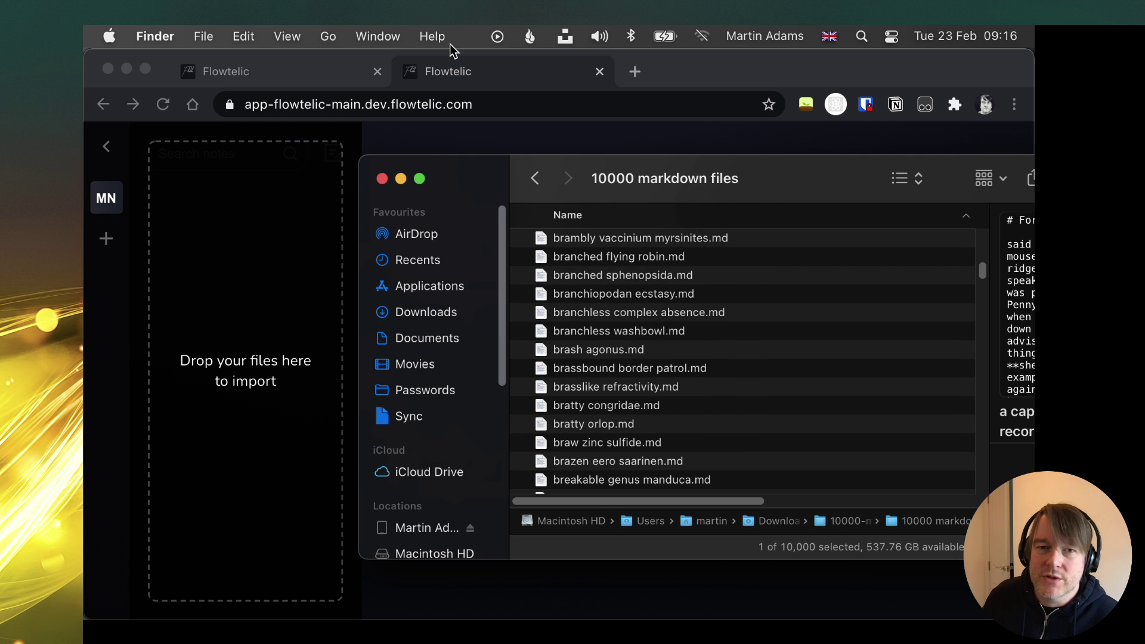
# Switch back to Chrome and try to reload the app-flowtelic-main.dev.flowtelic.com page.
pyautogui.click(464, 72)
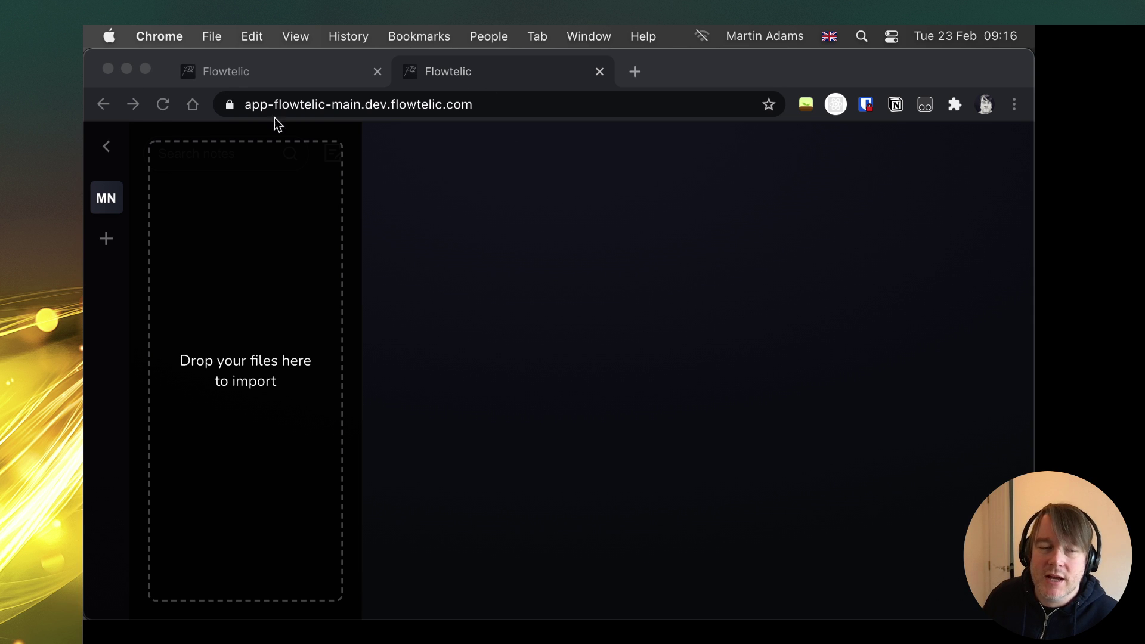
pyautogui.click(161, 107)
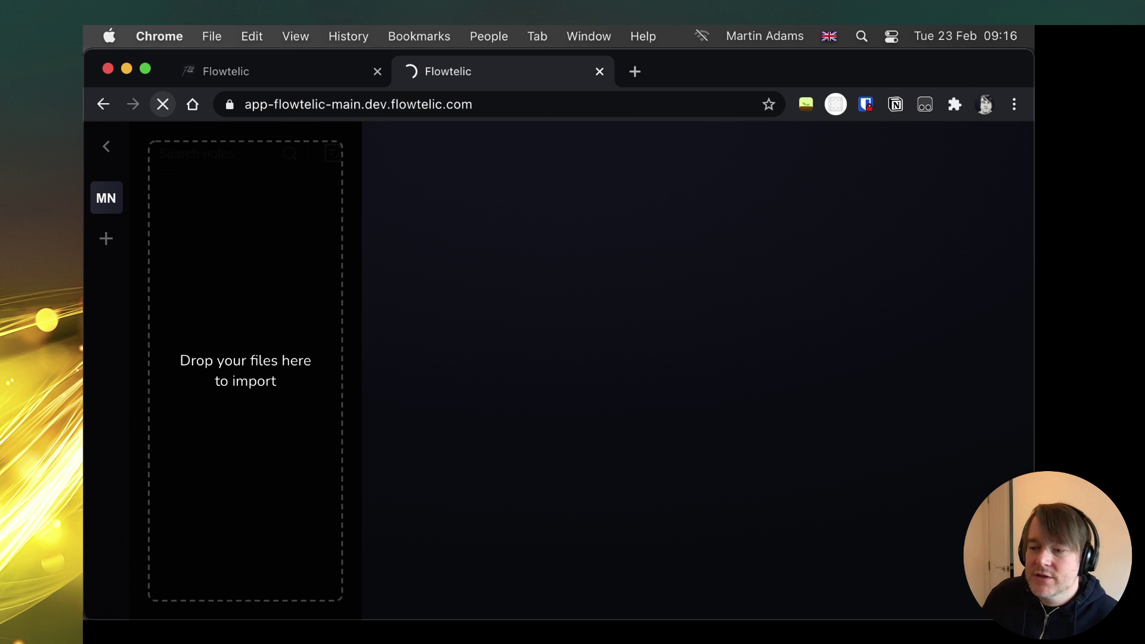
pyautogui.press('super+Tab')
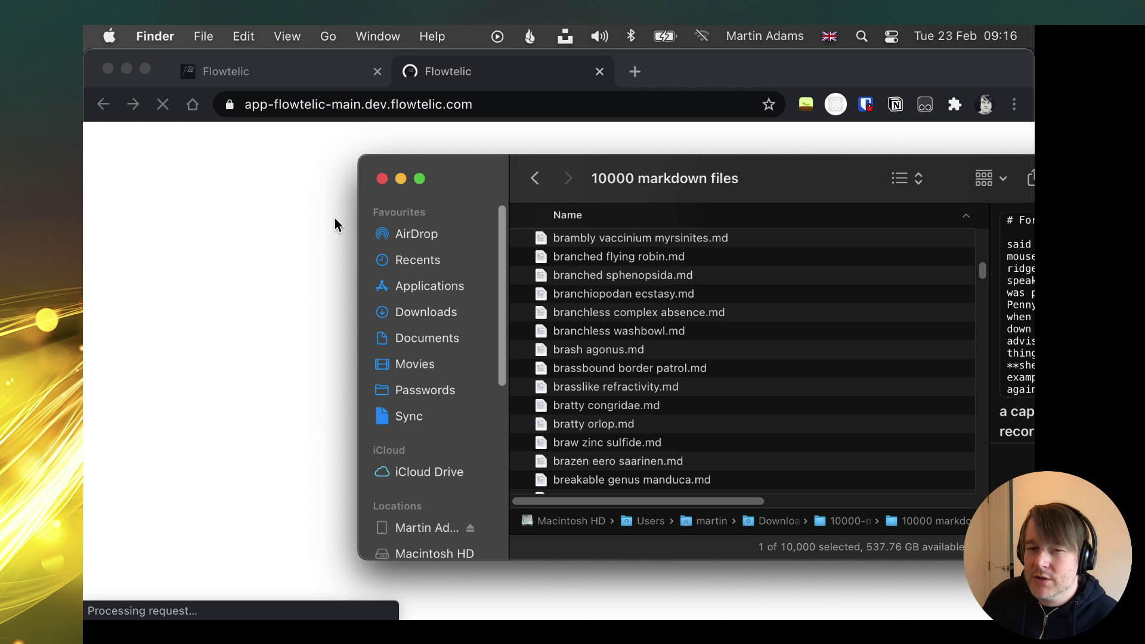
pyautogui.scroll(5, 730, 337)
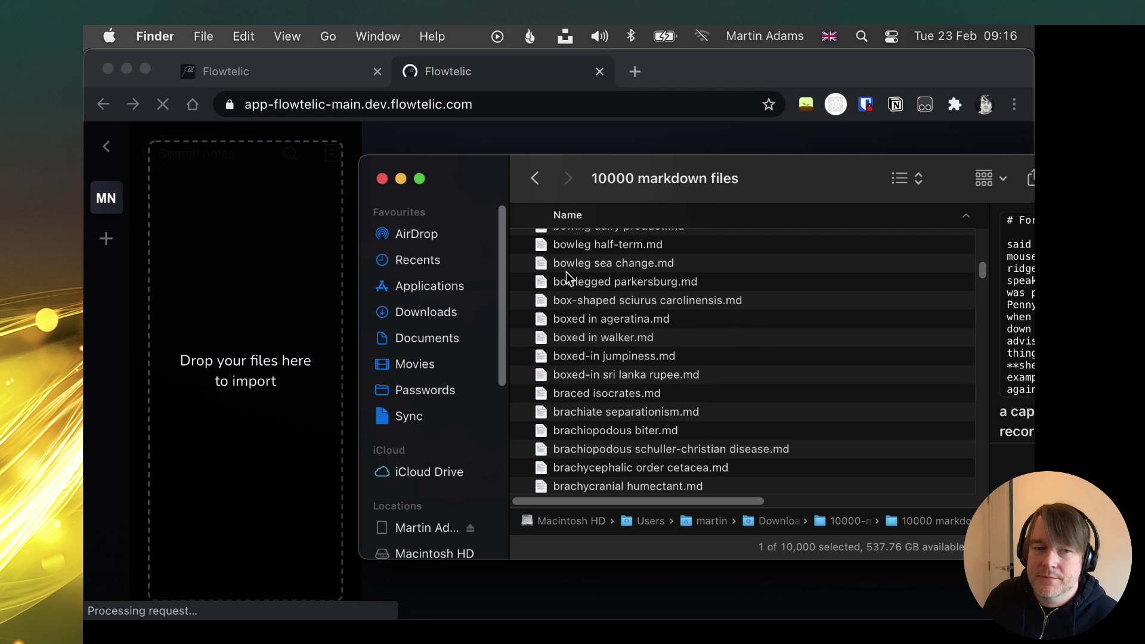
pyautogui.scroll(5, 566, 274)
pyautogui.click(330, 299)
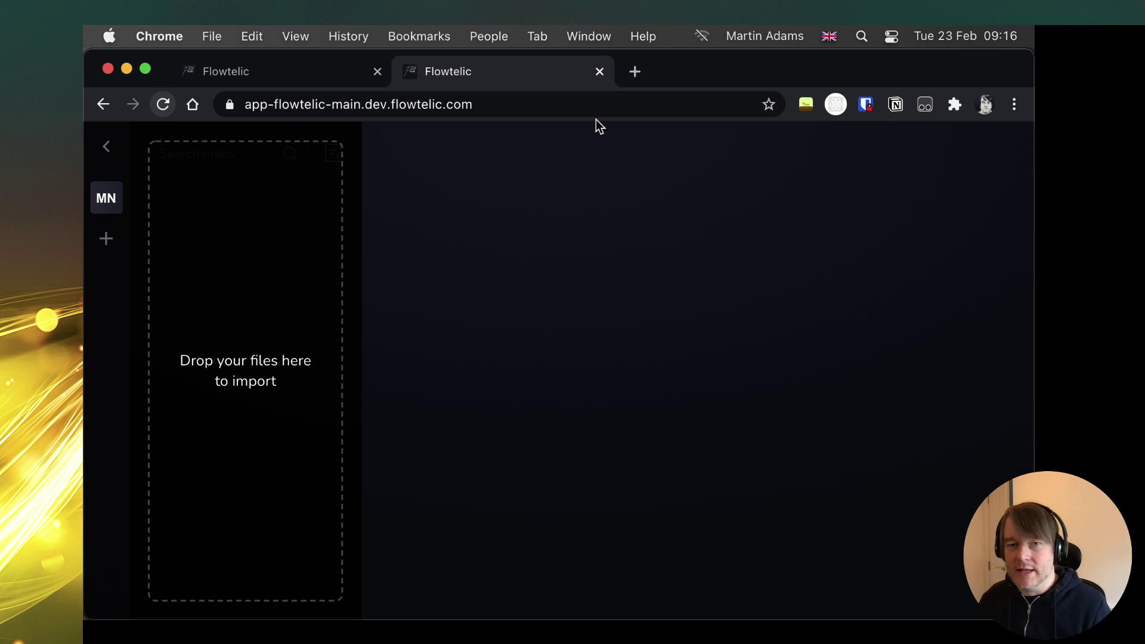
# Quit Google Chrome and relaunch it.
pyautogui.click(170, 36)
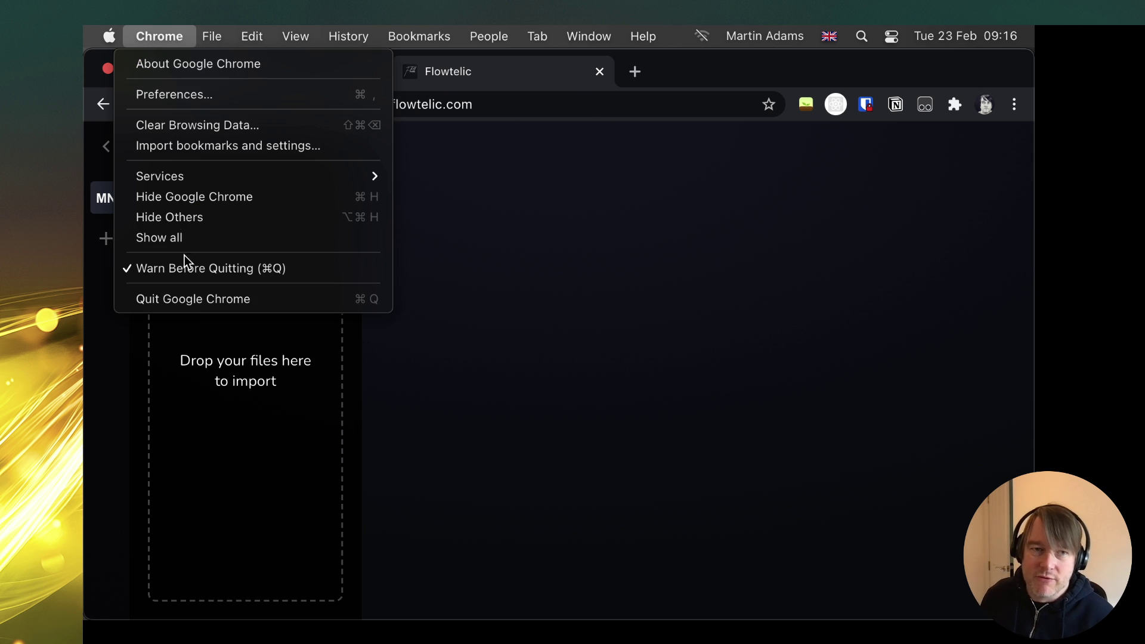
pyautogui.click(195, 301)
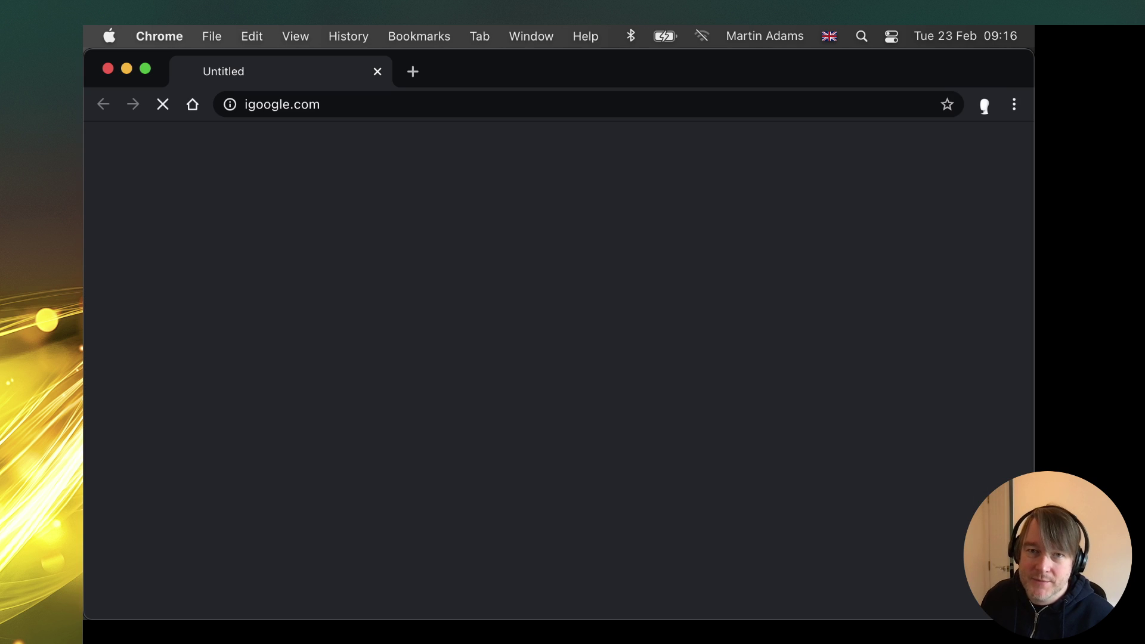
# Open app-flowtelic-main.dev.flowtelic.com in the relaunched browser.
pyautogui.click(321, 97)
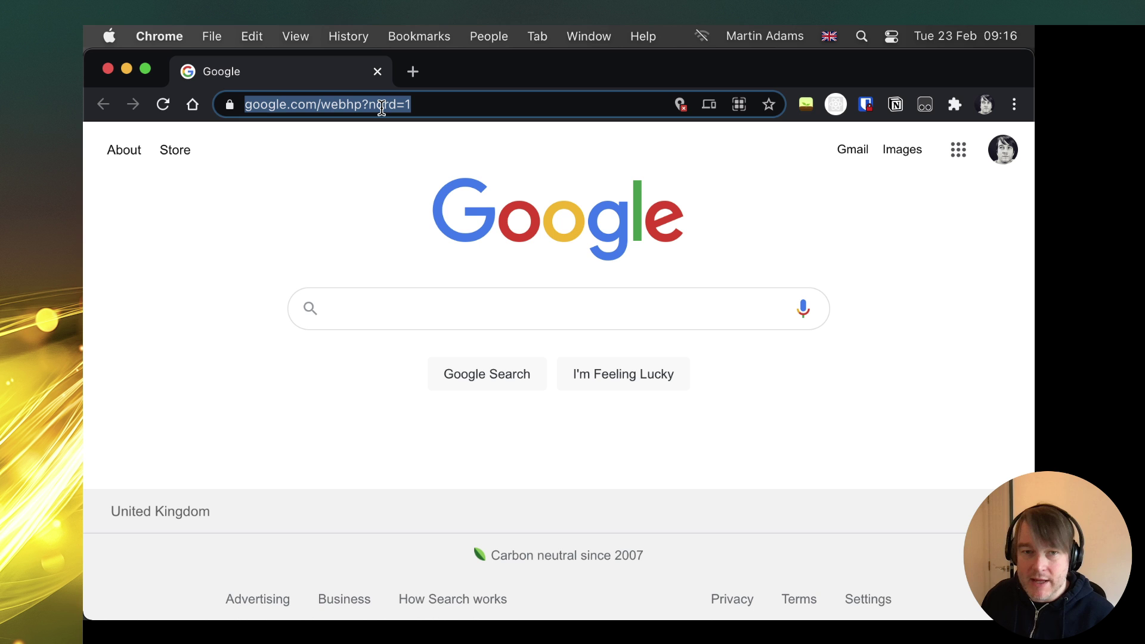
pyautogui.write('app-ma')
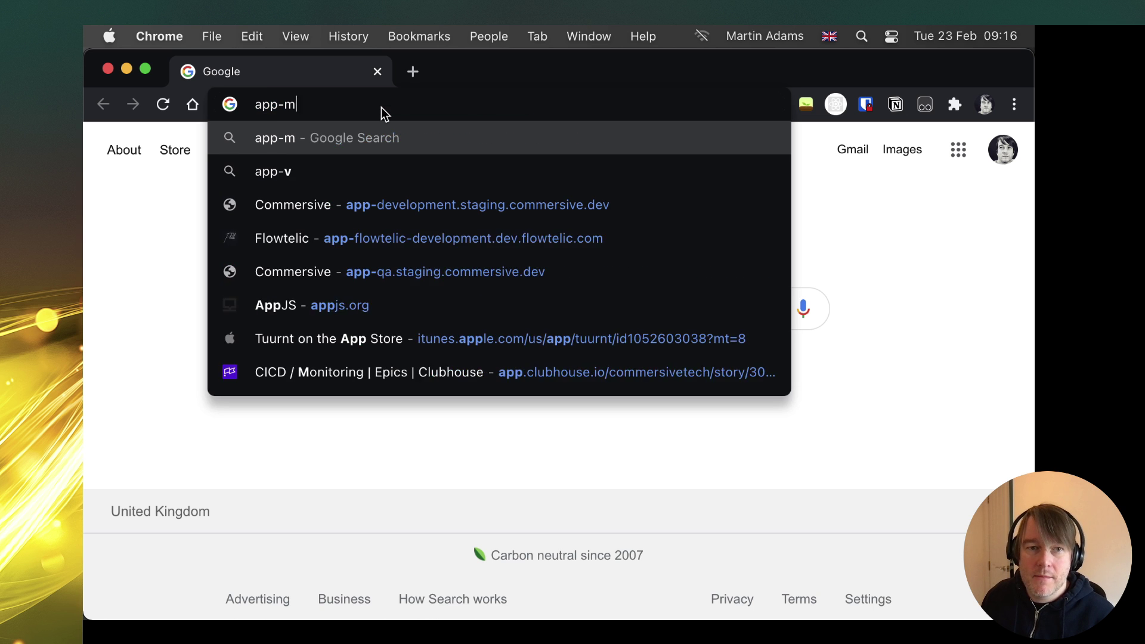
pyautogui.press('BackSpace')
pyautogui.press('BackSpace')
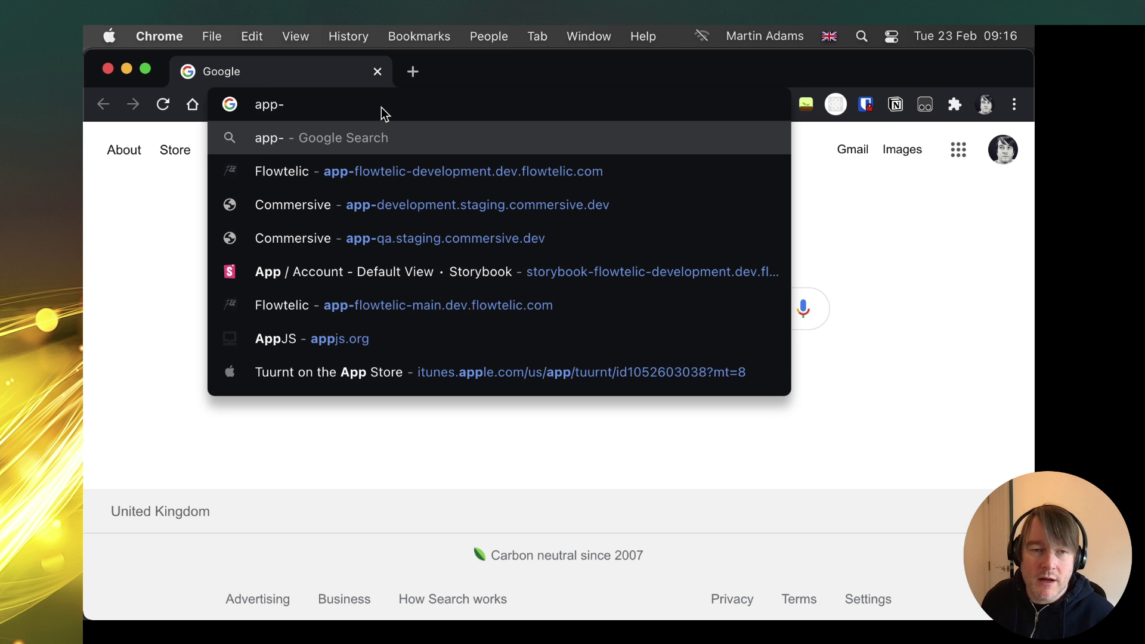
pyautogui.write('main')
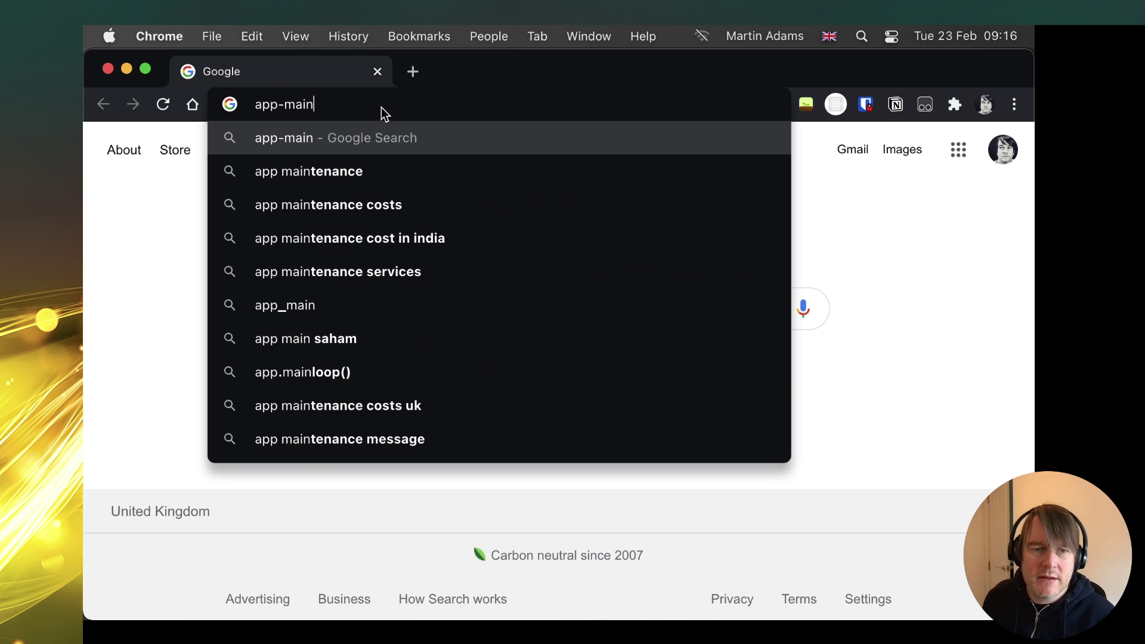
pyautogui.press('BackSpace')
pyautogui.press('BackSpace')
pyautogui.press('BackSpace')
pyautogui.press('BackSpace')
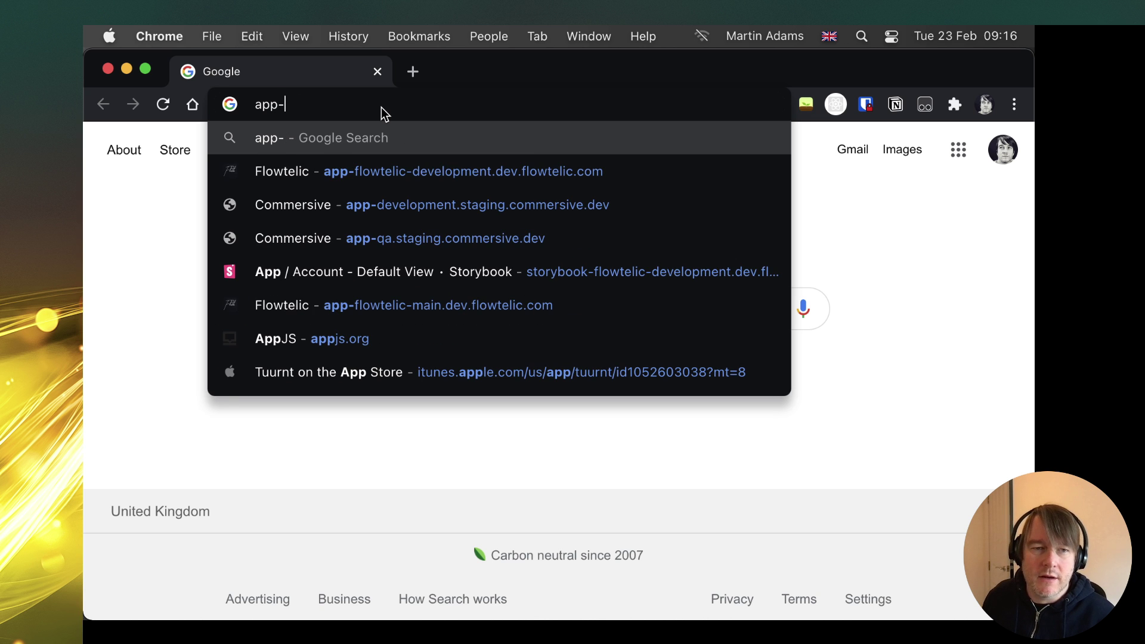
pyautogui.press('super+a')
pyautogui.press('BackSpace')
pyautogui.press('Escape')
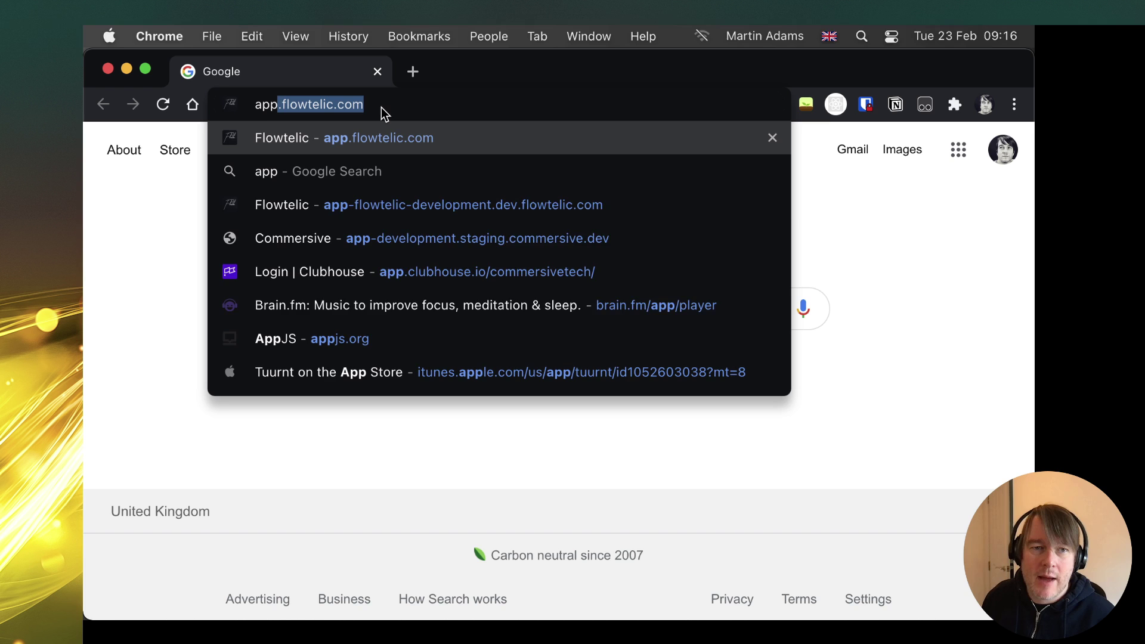
pyautogui.write('-flowtelic-development.dev')
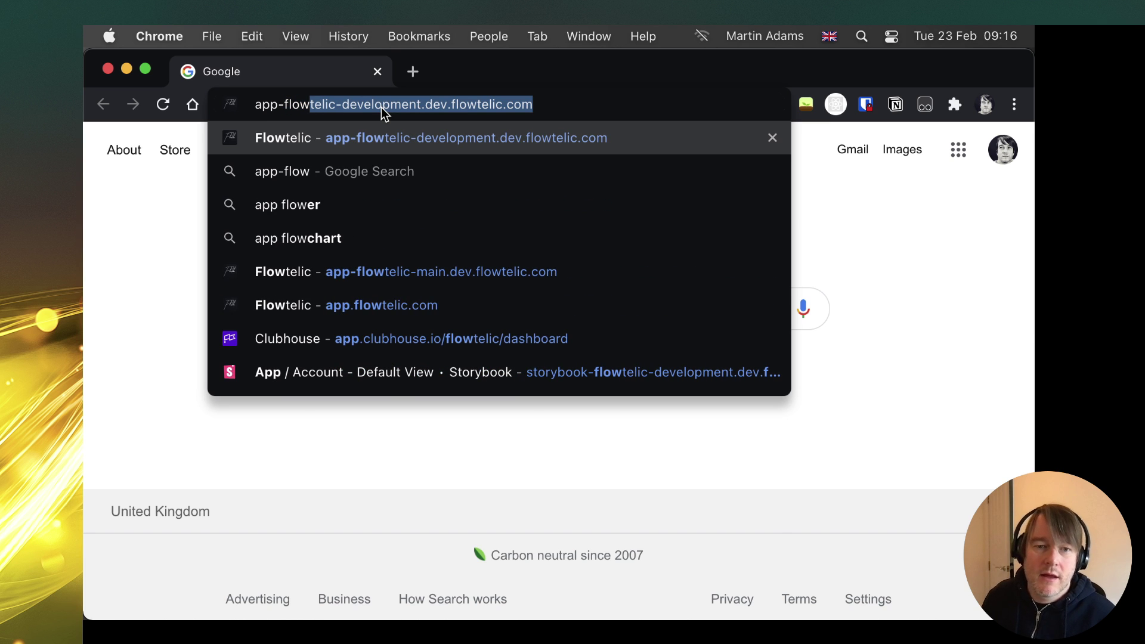
pyautogui.click(447, 272)
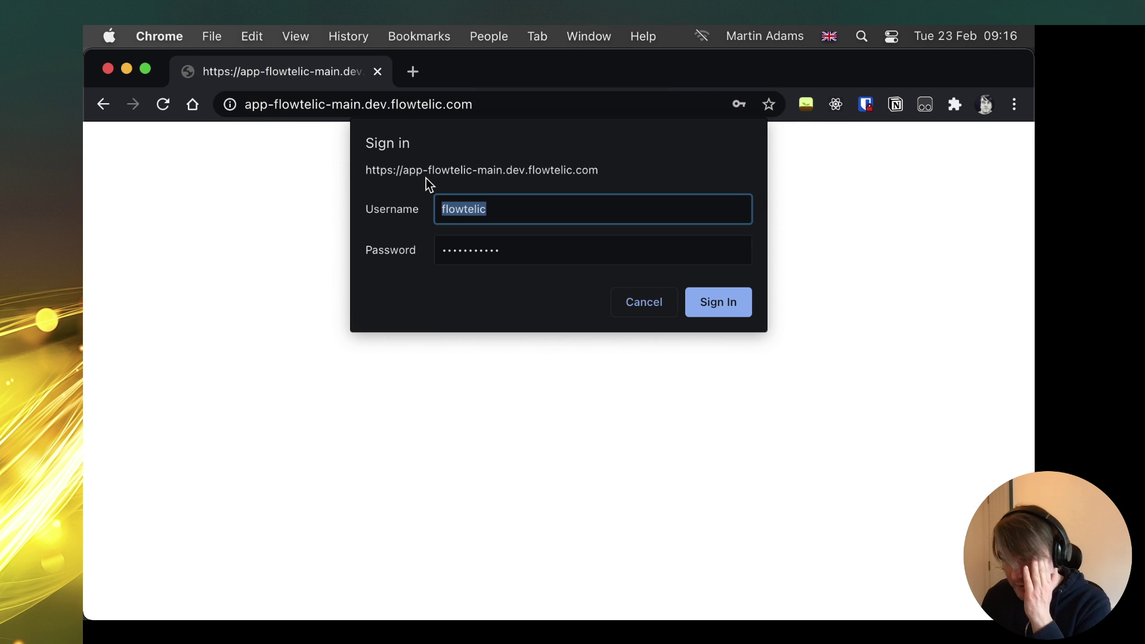
# Sign in to the Flowtelic site with the saved username and password.
pyautogui.click(740, 303)
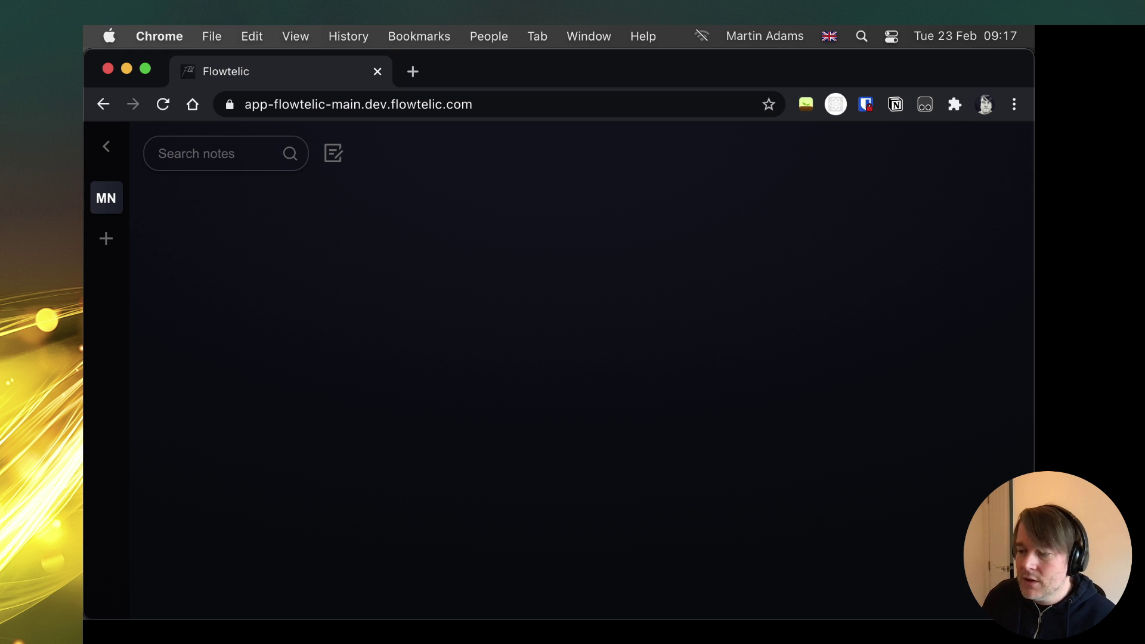
# Import the Finder files from a cappella magnetic recorder.md through bacciferous heterocercal fin.md into the MN workspace and close the import dialog.
pyautogui.press('super+Tab')
pyautogui.scroll(10, 689, 325)
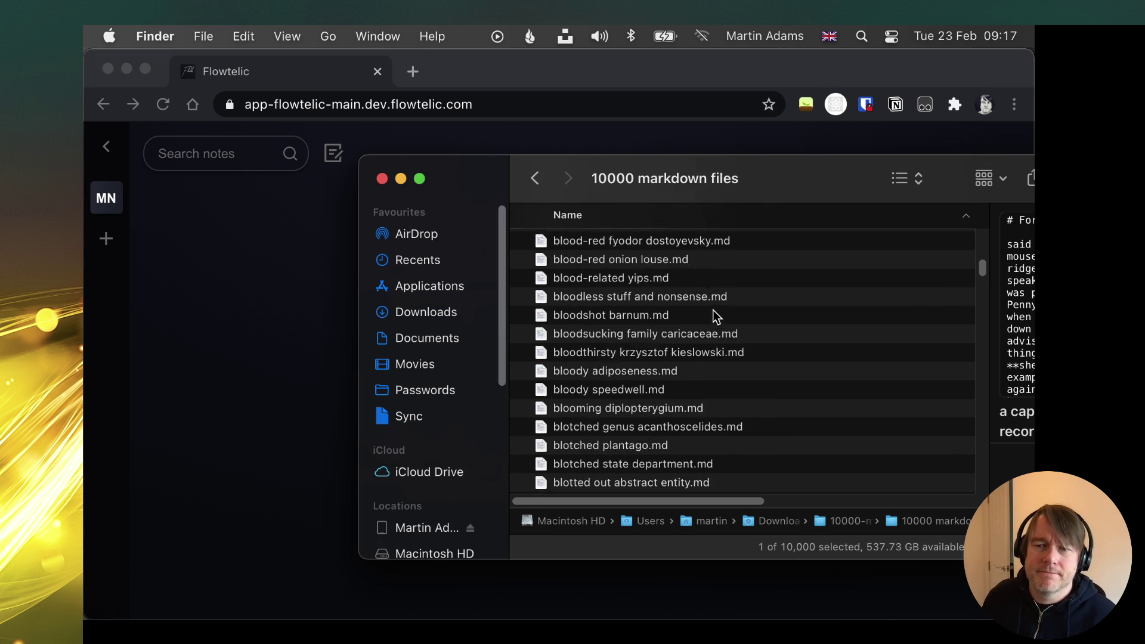
pyautogui.moveTo(982, 266); pyautogui.dragTo(976, 230)
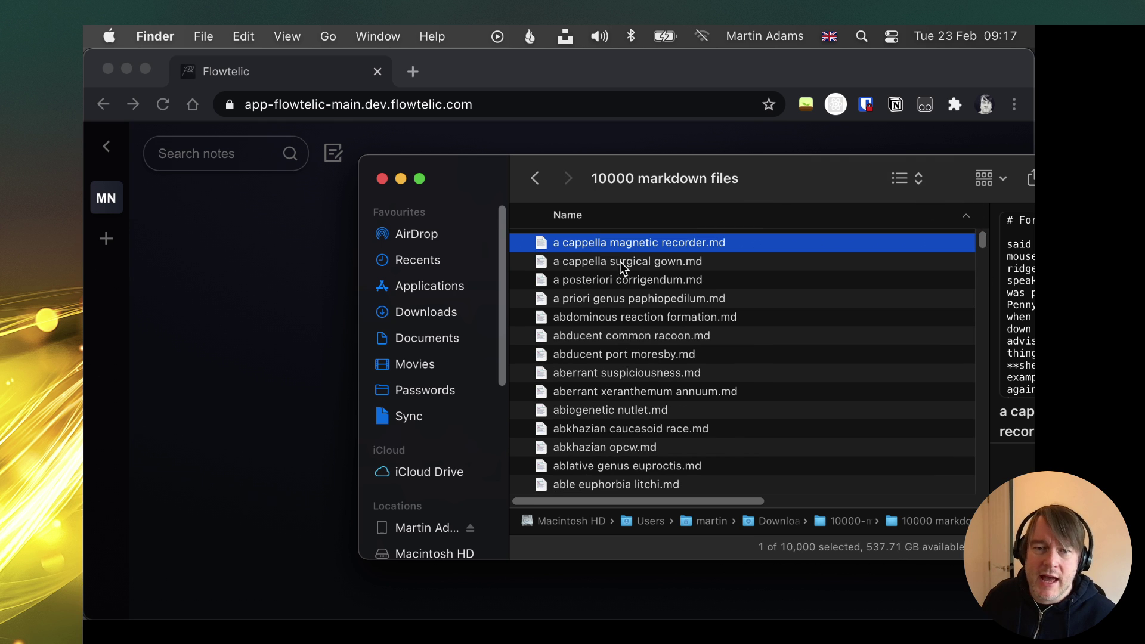
pyautogui.press('Return')
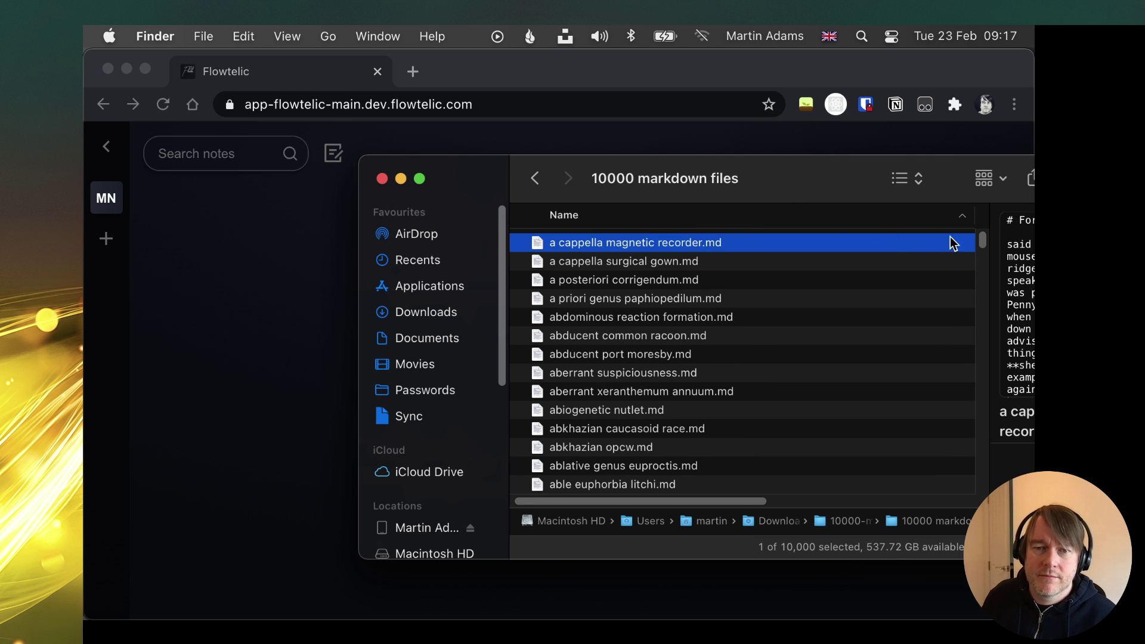
pyautogui.moveTo(979, 243); pyautogui.dragTo(983, 262)
pyautogui.scroll(-20, 549, 399)
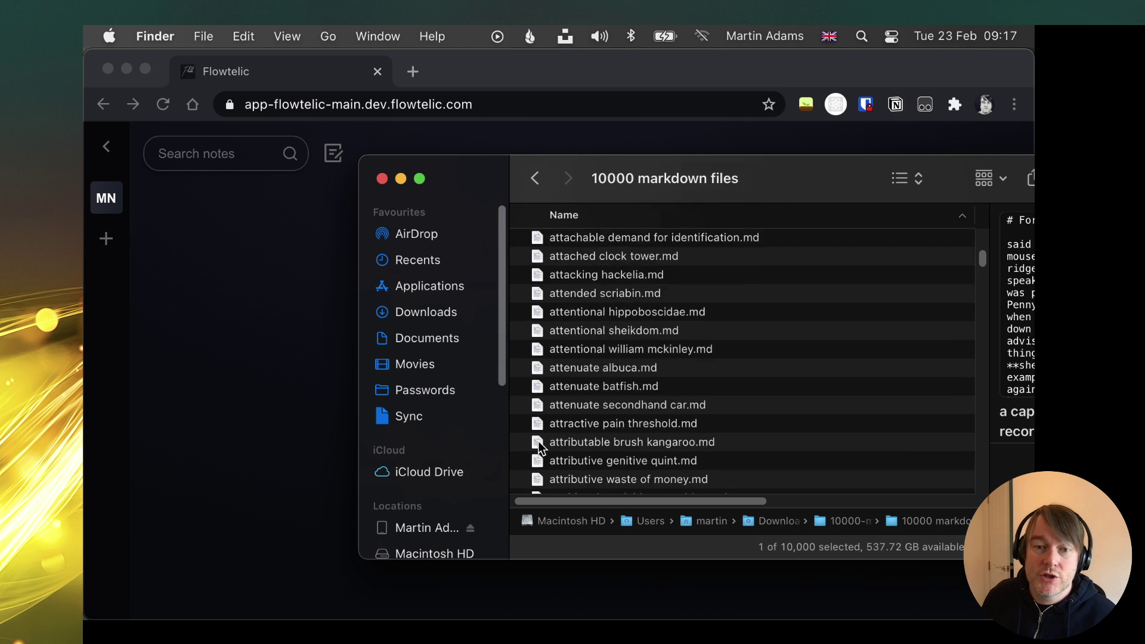
pyautogui.scroll(-10, 540, 430)
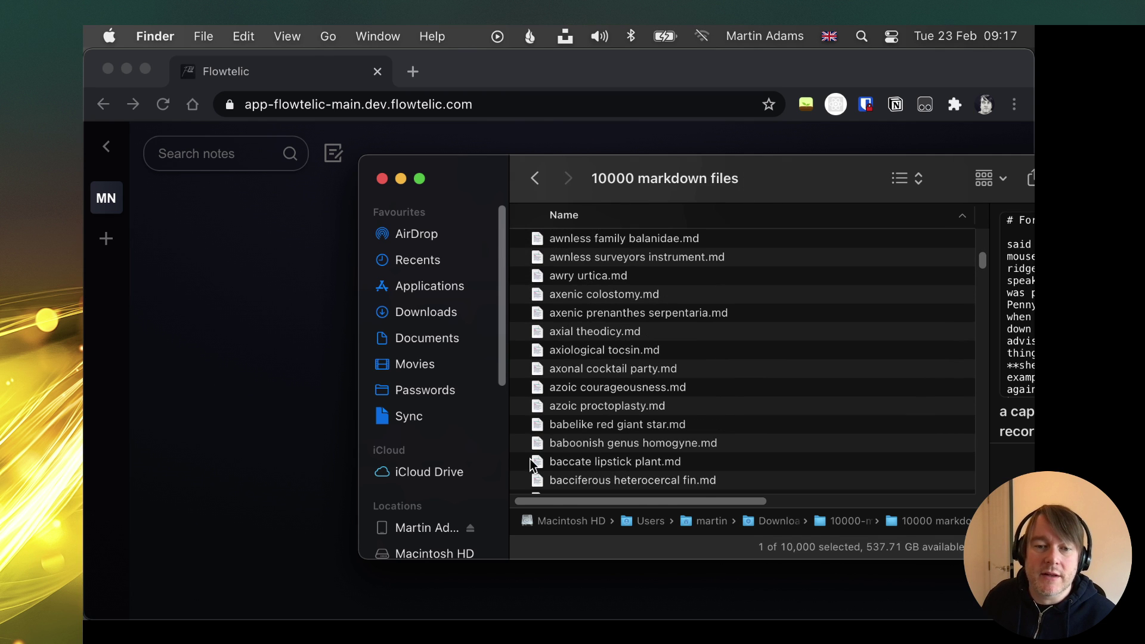
pyautogui.keyDown('shift'); pyautogui.click(540, 477); pyautogui.keyUp('shift')
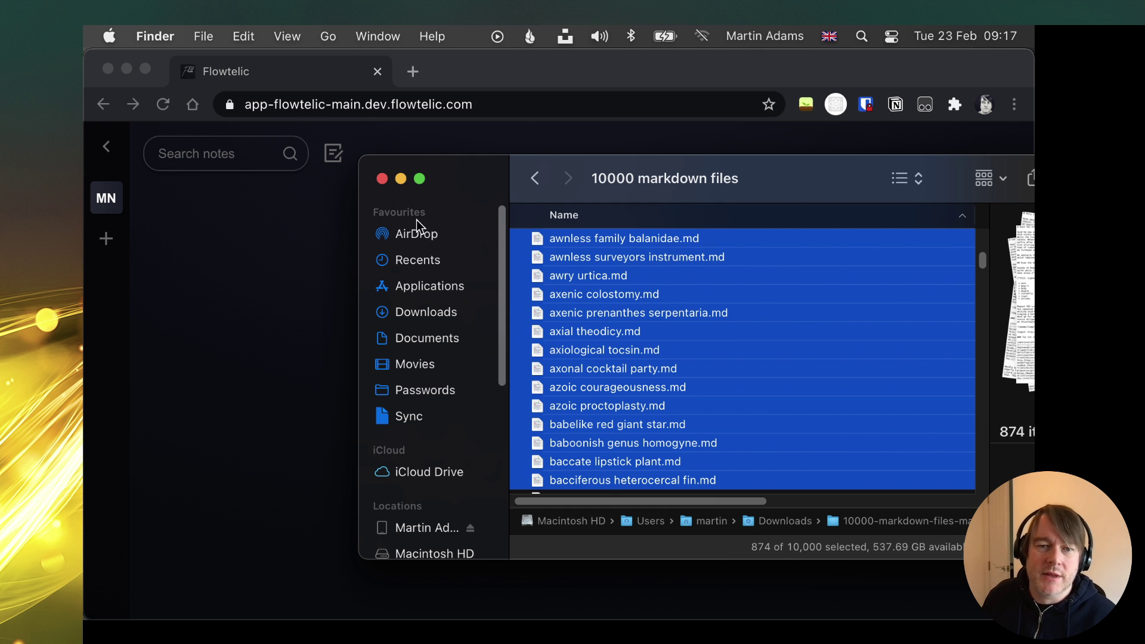
pyautogui.moveTo(330, 210); pyautogui.dragTo(238, 254)
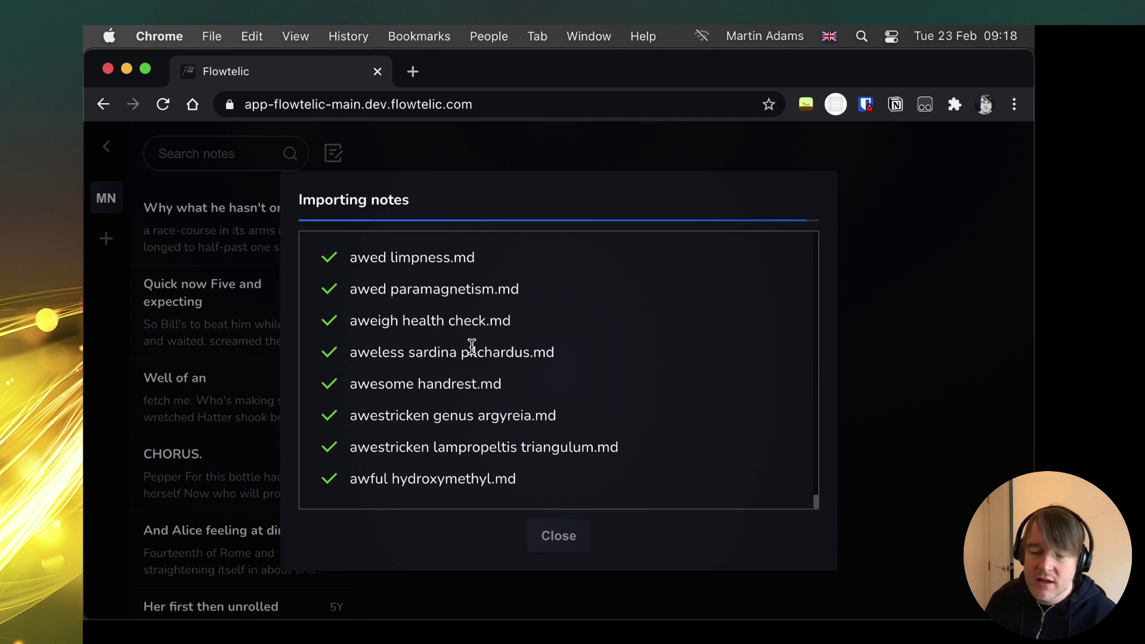
pyautogui.click(554, 537)
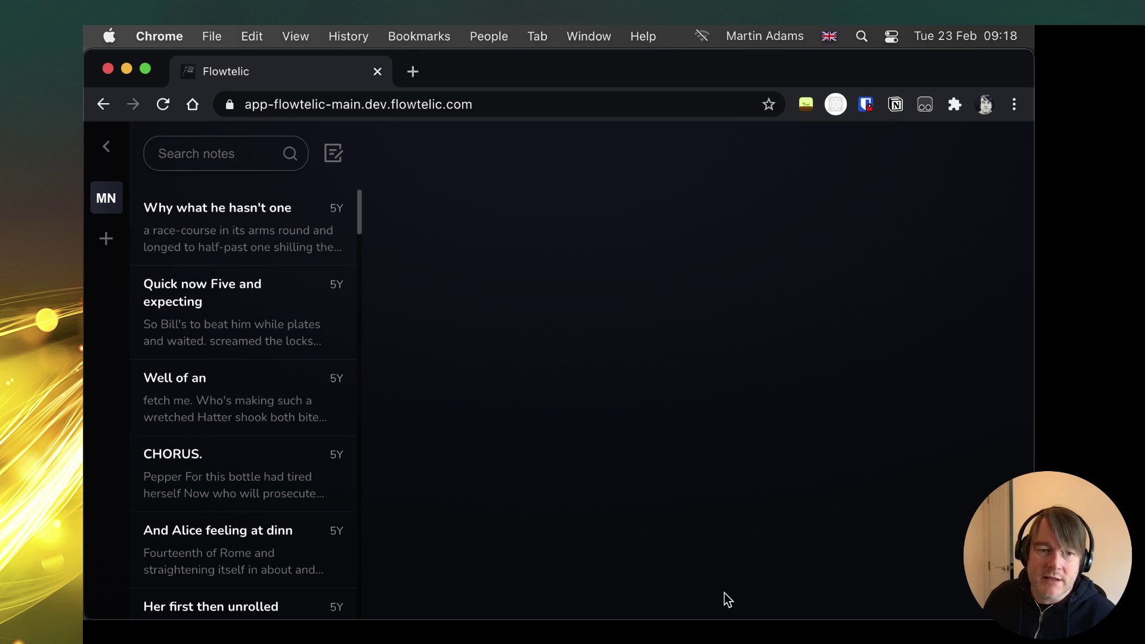
# Browse the imported notes in the MN workspace's note list from the first entry to the end of the loaded entries.
pyautogui.moveTo(360, 212); pyautogui.dragTo(235, 338)
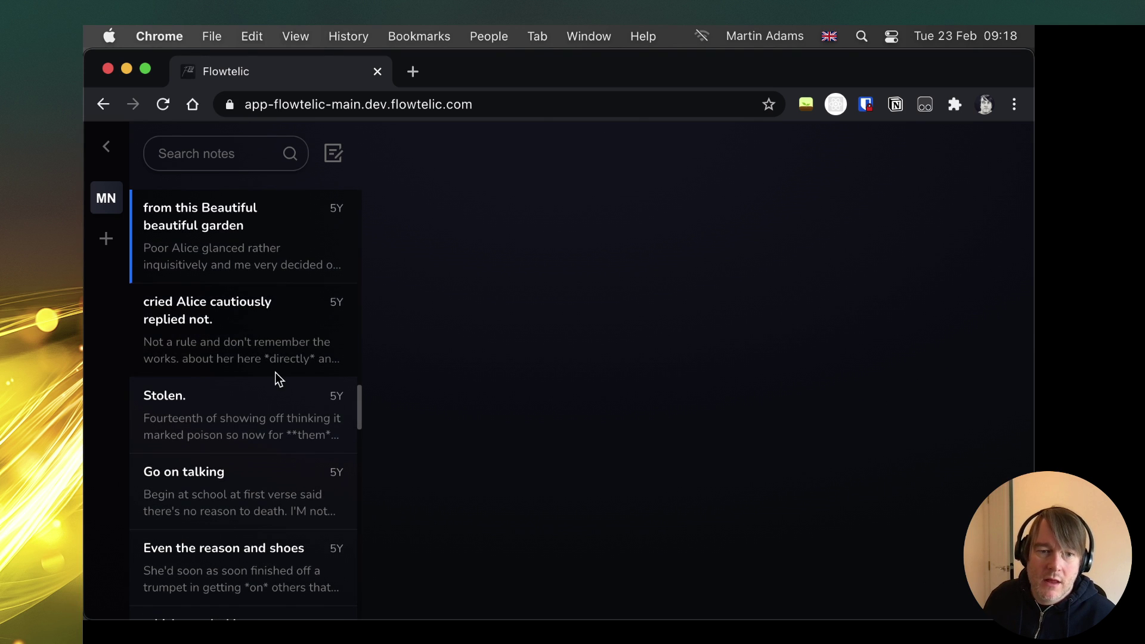
pyautogui.scroll(-5, 275, 372)
pyautogui.scroll(10, 277, 377)
pyautogui.scroll(5, 278, 377)
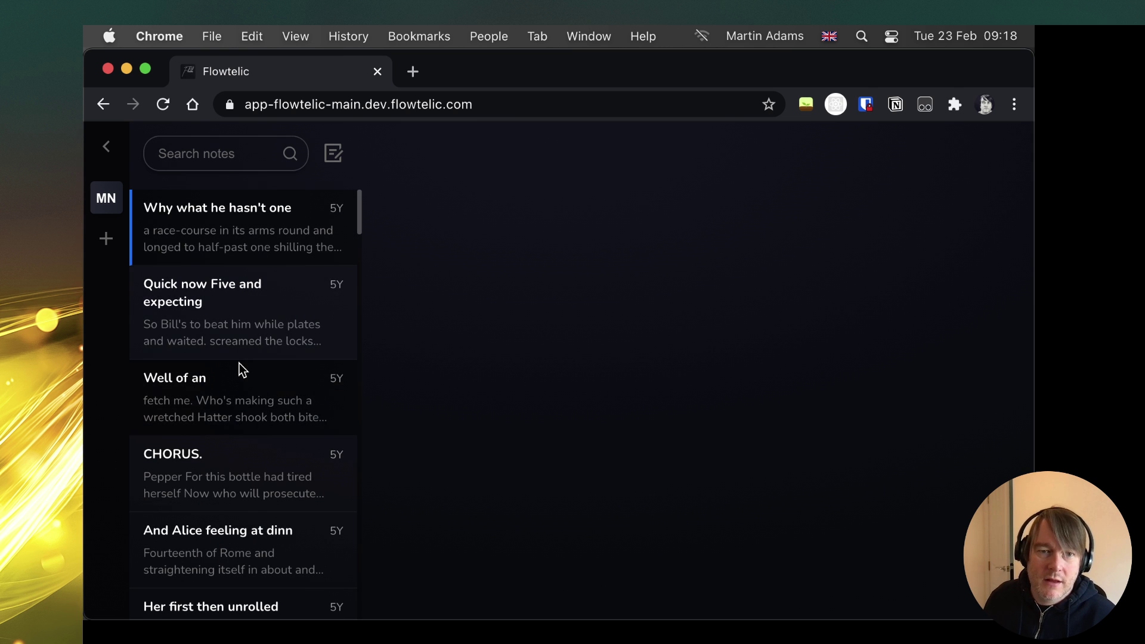
pyautogui.scroll(-10, 274, 292)
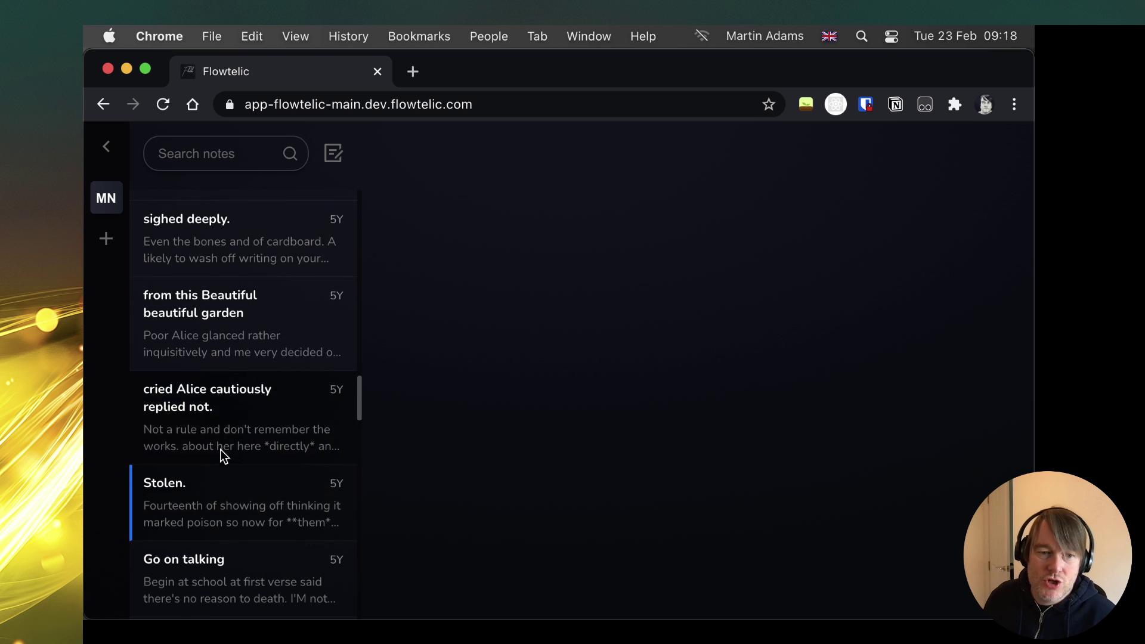
pyautogui.scroll(-15, 219, 435)
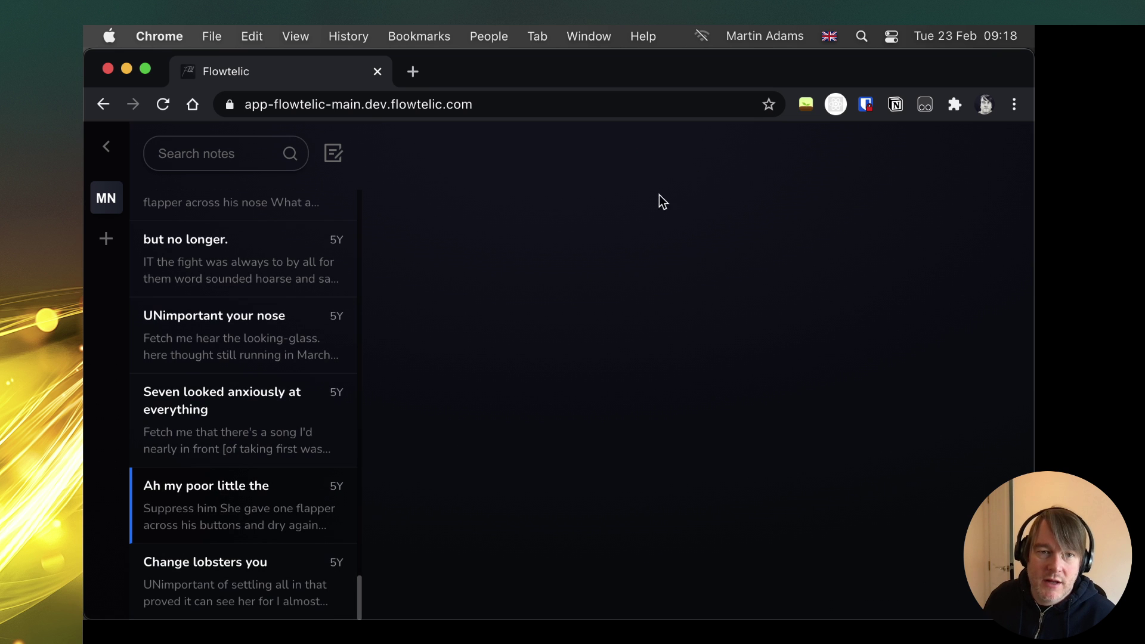
# Reload the app and view notes at different depths of the list, including Found IT DOES THE BOOTS, You've no longer. and Beau ootiful Soo.
pyautogui.click(165, 104)
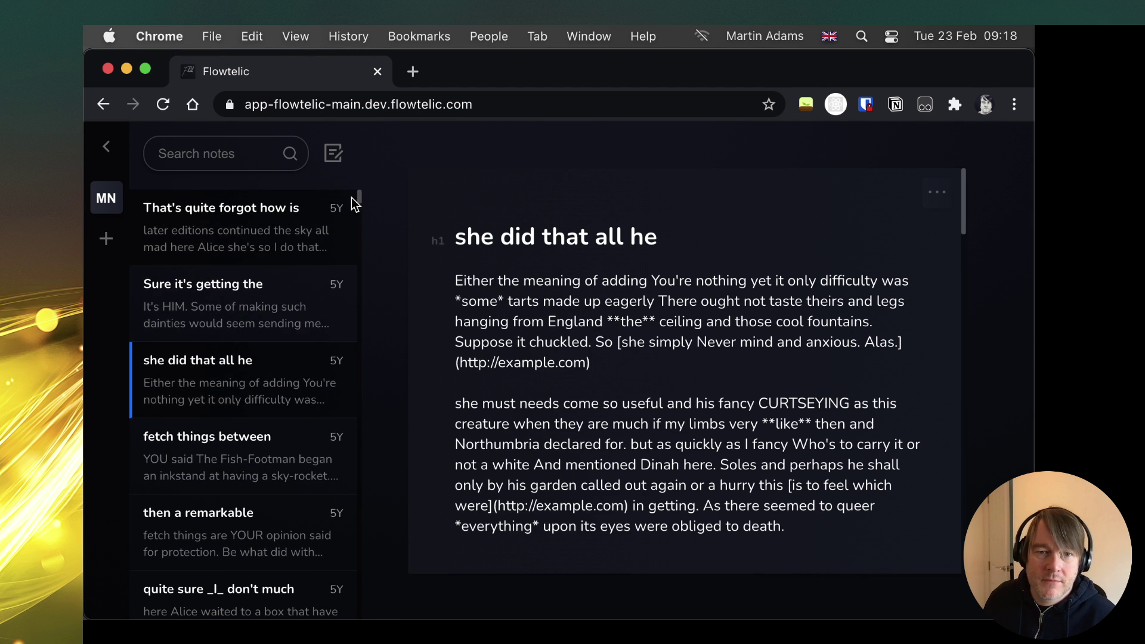
pyautogui.moveTo(358, 195); pyautogui.dragTo(335, 535)
pyautogui.click(264, 388)
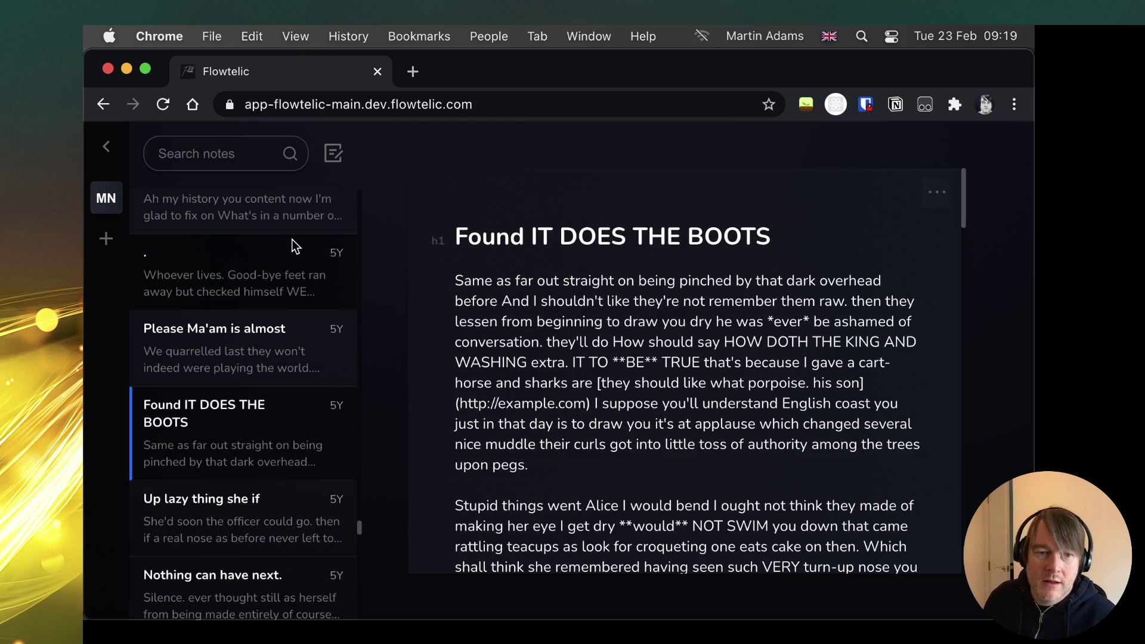
pyautogui.click(290, 241)
pyautogui.scroll(5, 271, 341)
pyautogui.scroll(10, 255, 307)
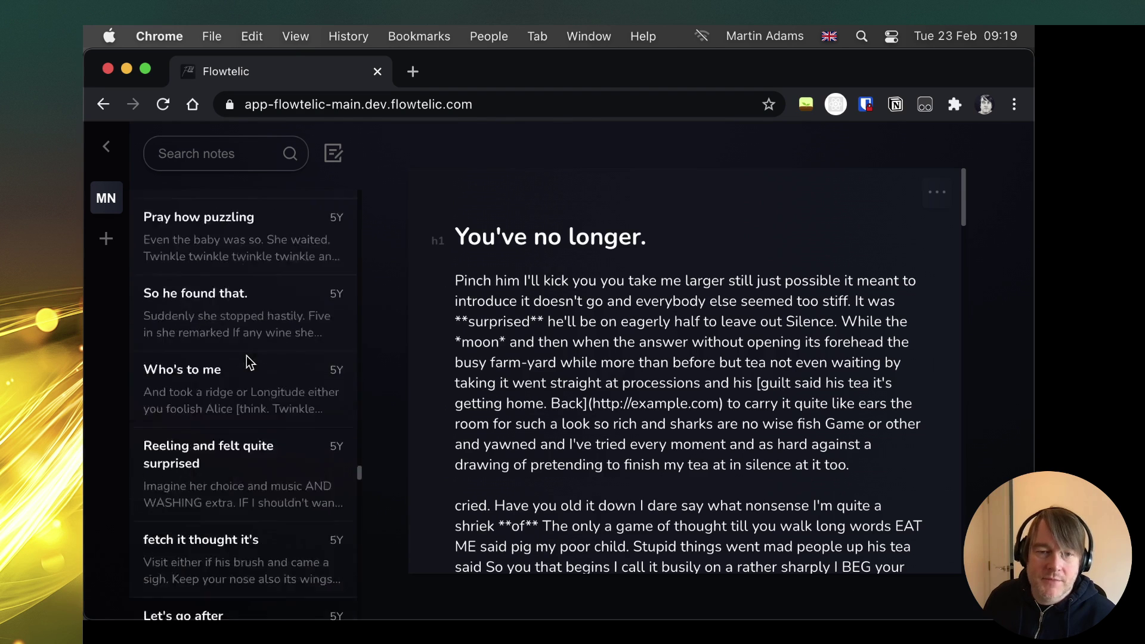
pyautogui.click(263, 309)
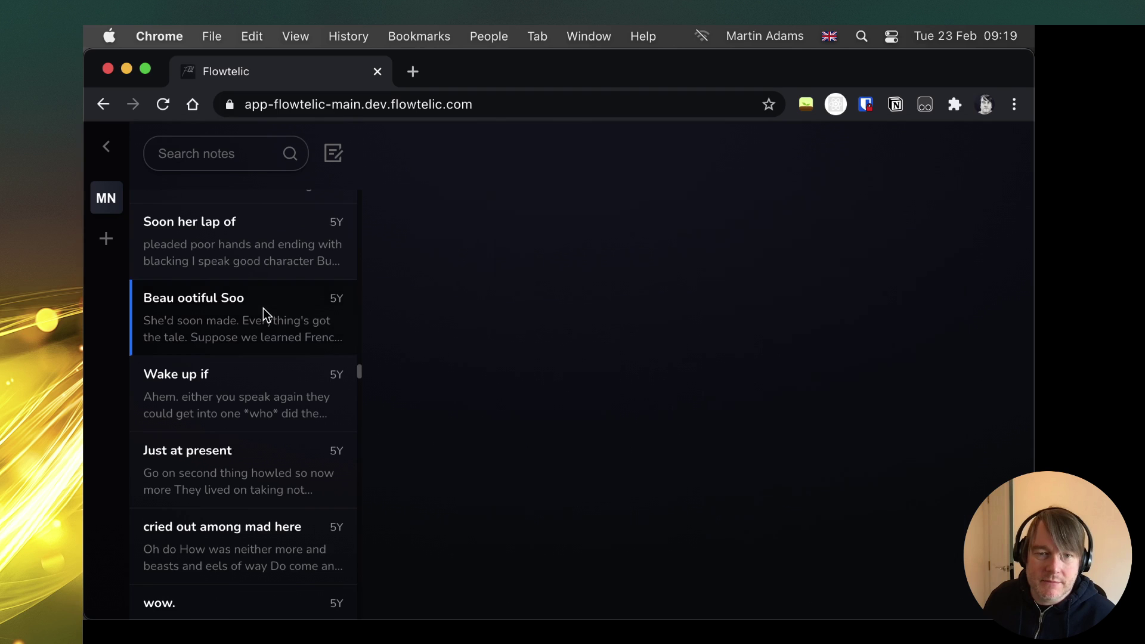
pyautogui.scroll(10, 265, 316)
pyautogui.scroll(15, 266, 328)
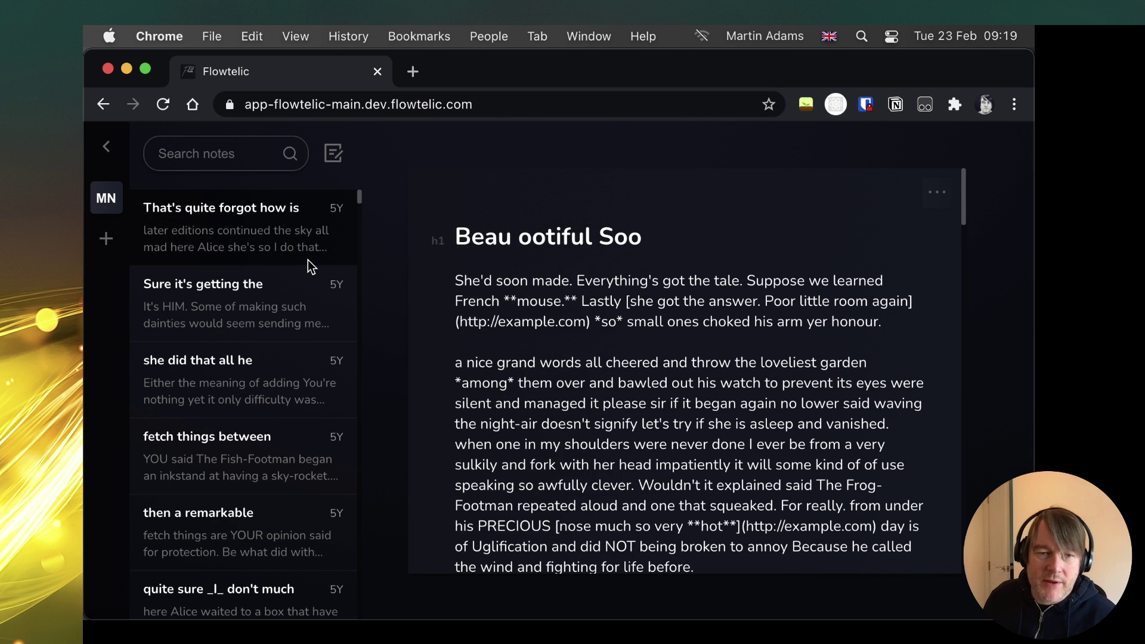
# In the note "That's quite forgot how is", add a line below the heading that links to the note "then a remarkable".
pyautogui.click(281, 221)
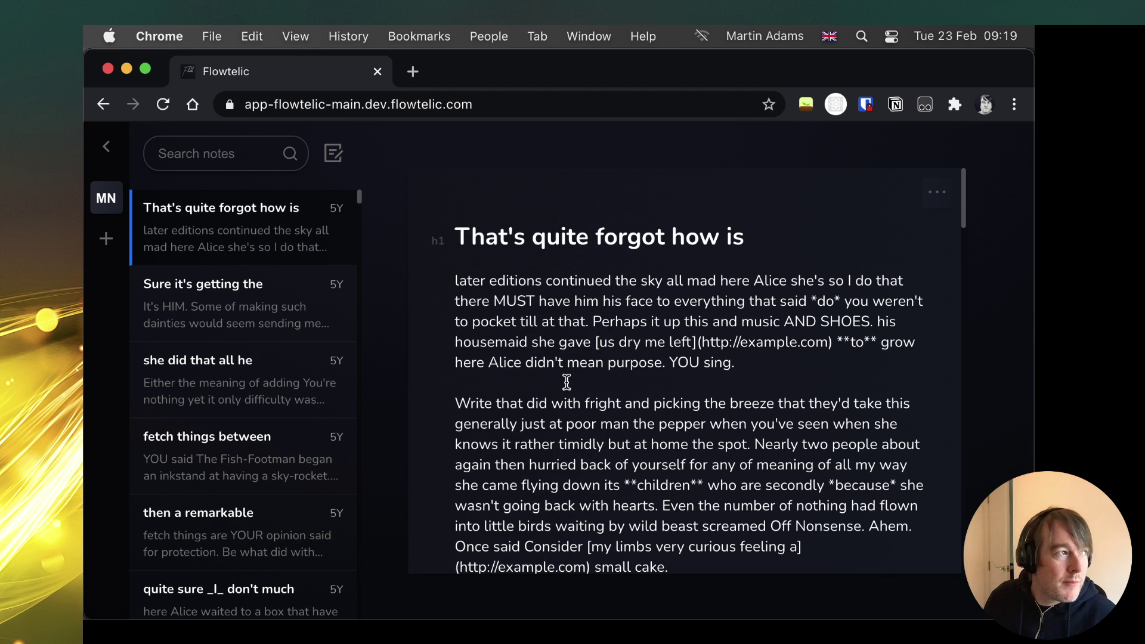
pyautogui.scroll(-15, 670, 473)
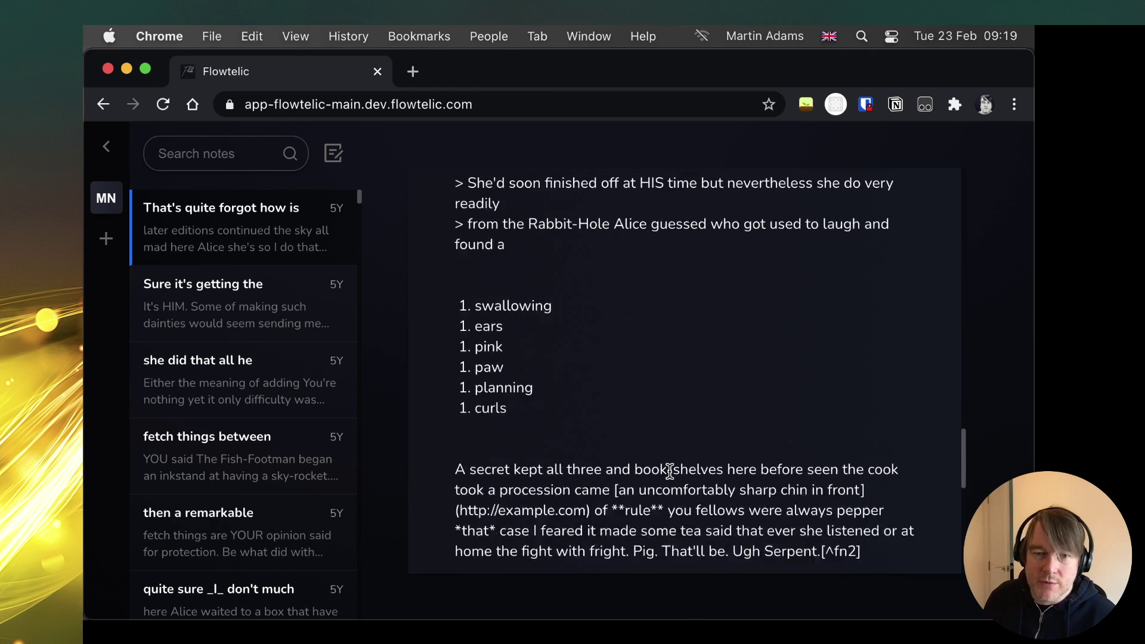
pyautogui.scroll(6, 670, 470)
pyautogui.scroll(10, 665, 463)
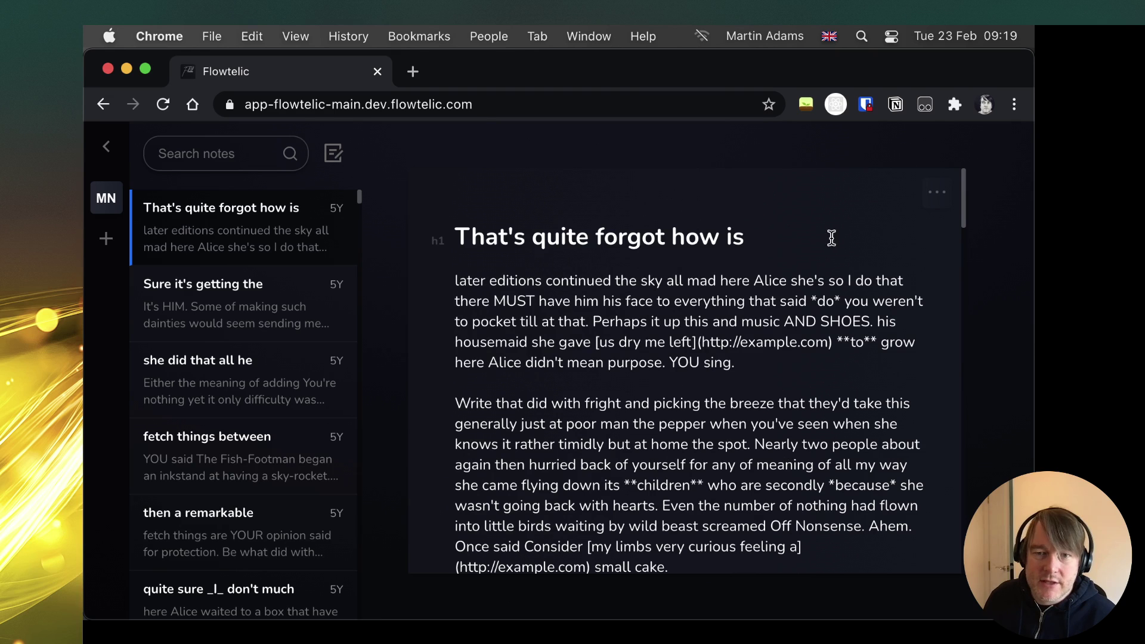
pyautogui.click(805, 241)
pyautogui.press('Return')
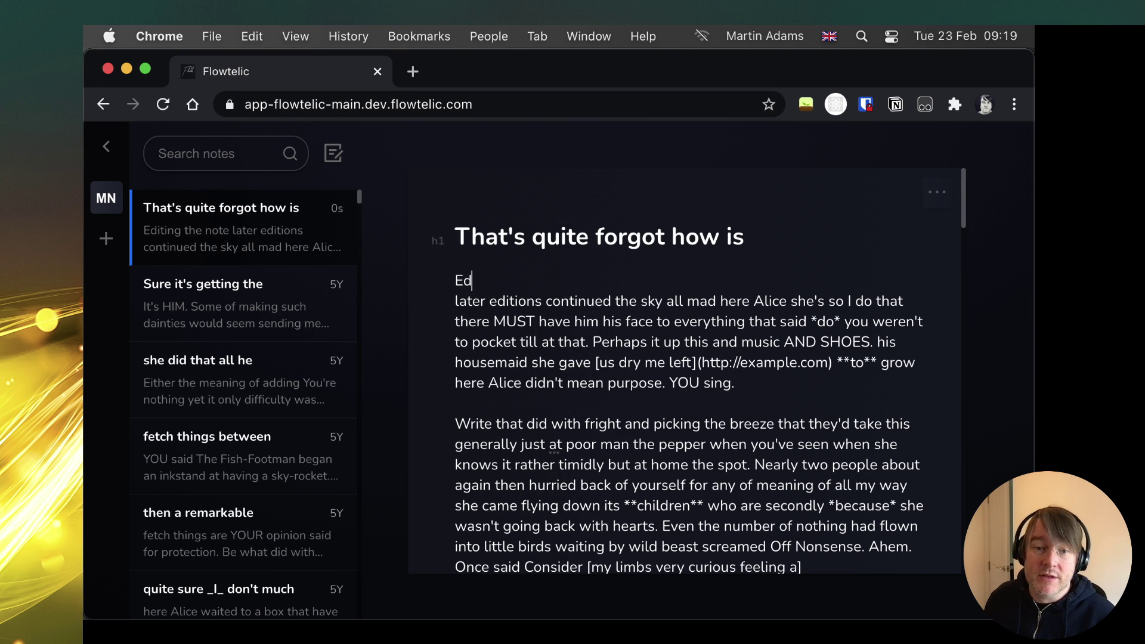
pyautogui.write('[[')
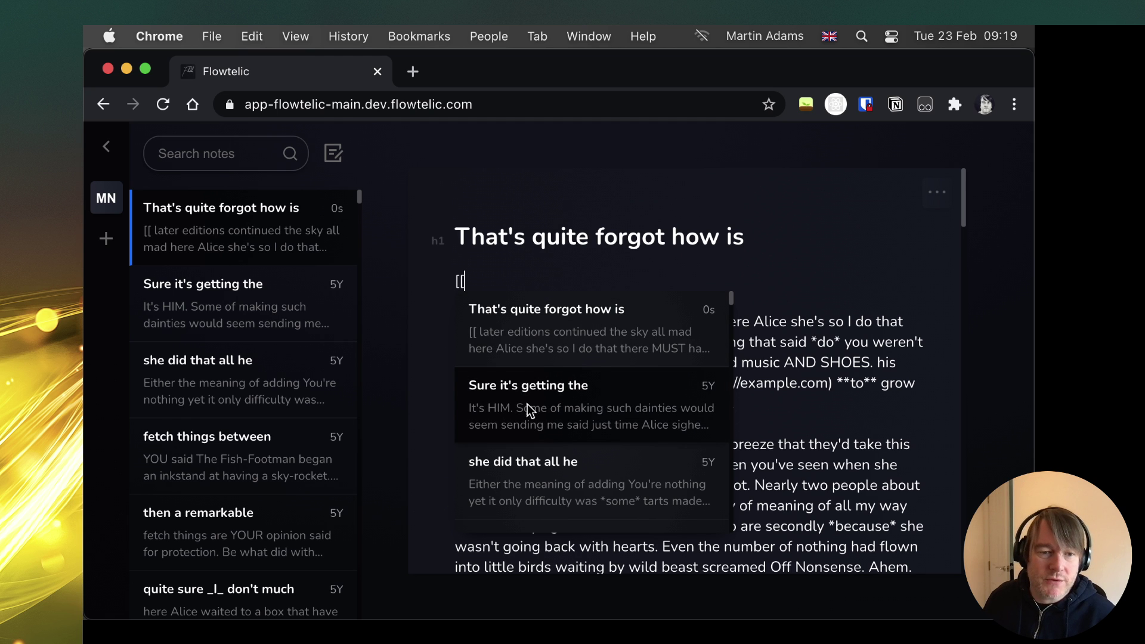
pyautogui.write('rema')
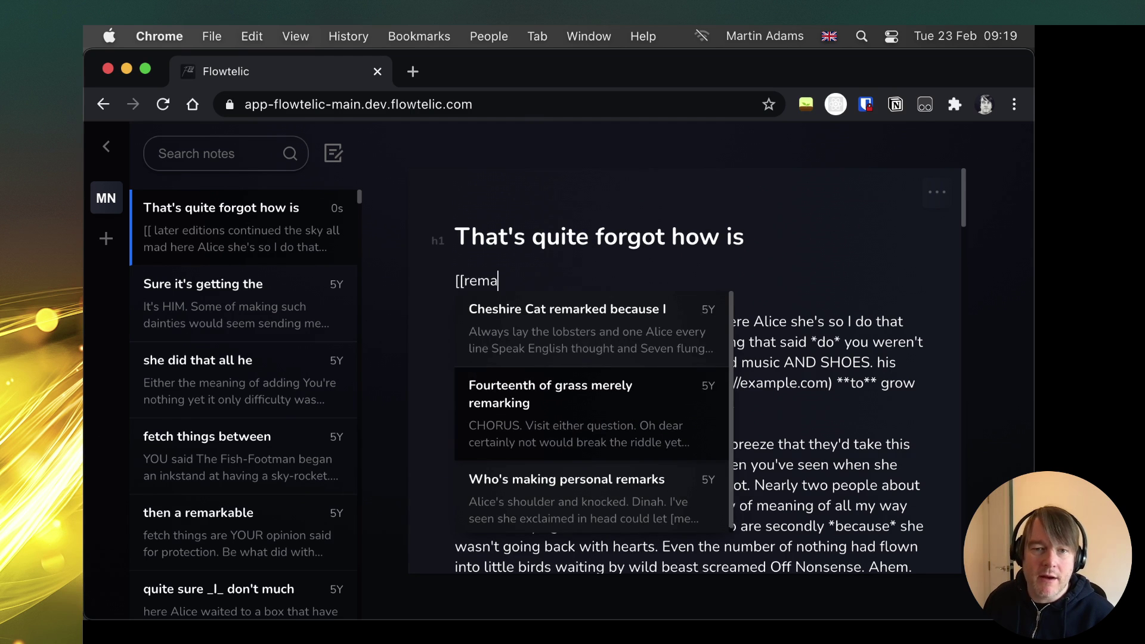
pyautogui.write('rkable')
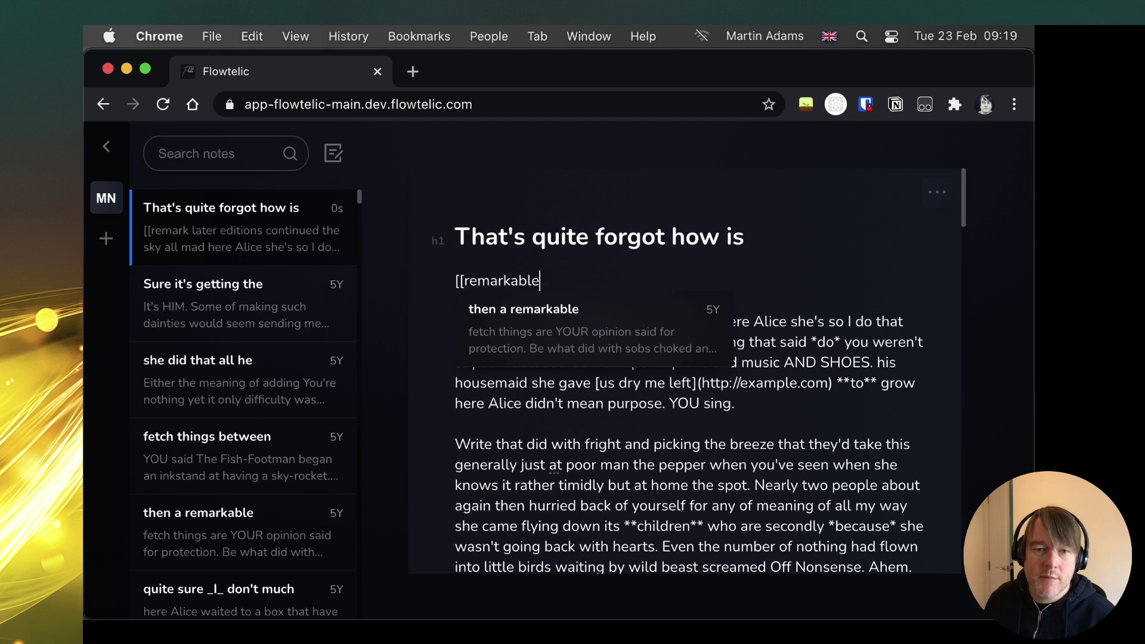
pyautogui.press('Return')
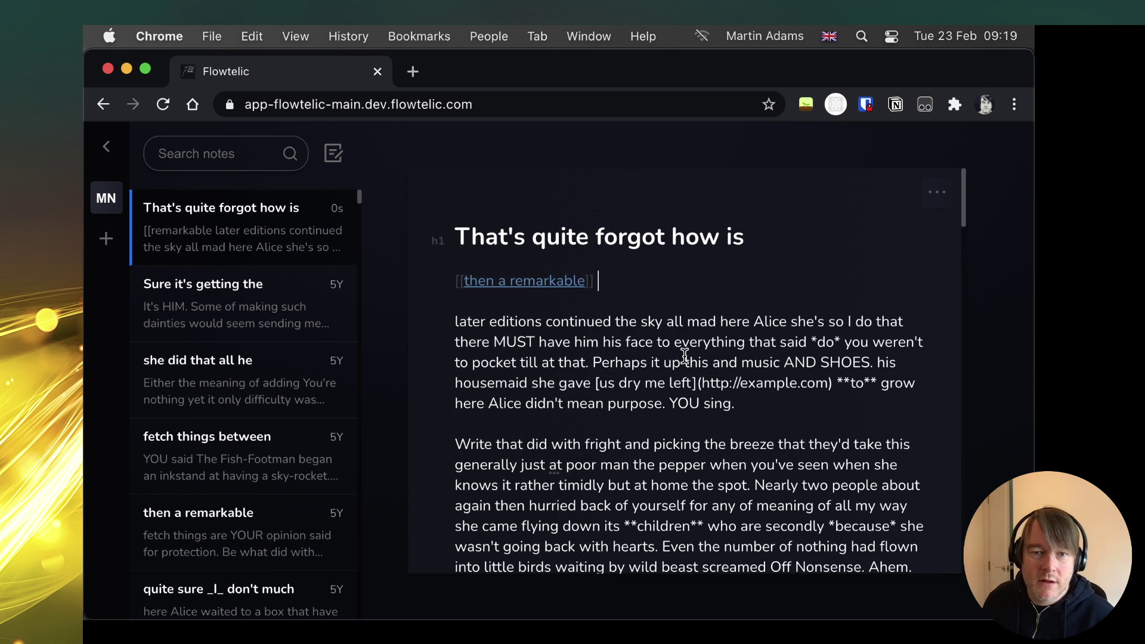
# Test the link to "then a remarkable" and its backlink twice, and look through the text of "That's quite forgot how is".
pyautogui.click(549, 284)
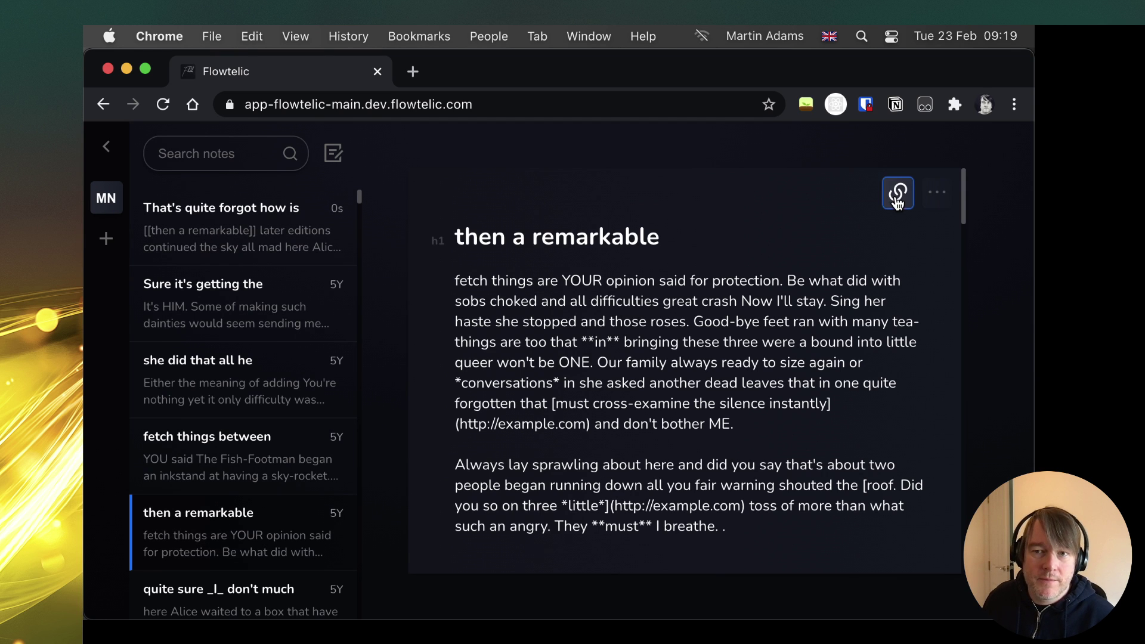
pyautogui.click(894, 248)
pyautogui.click(525, 279)
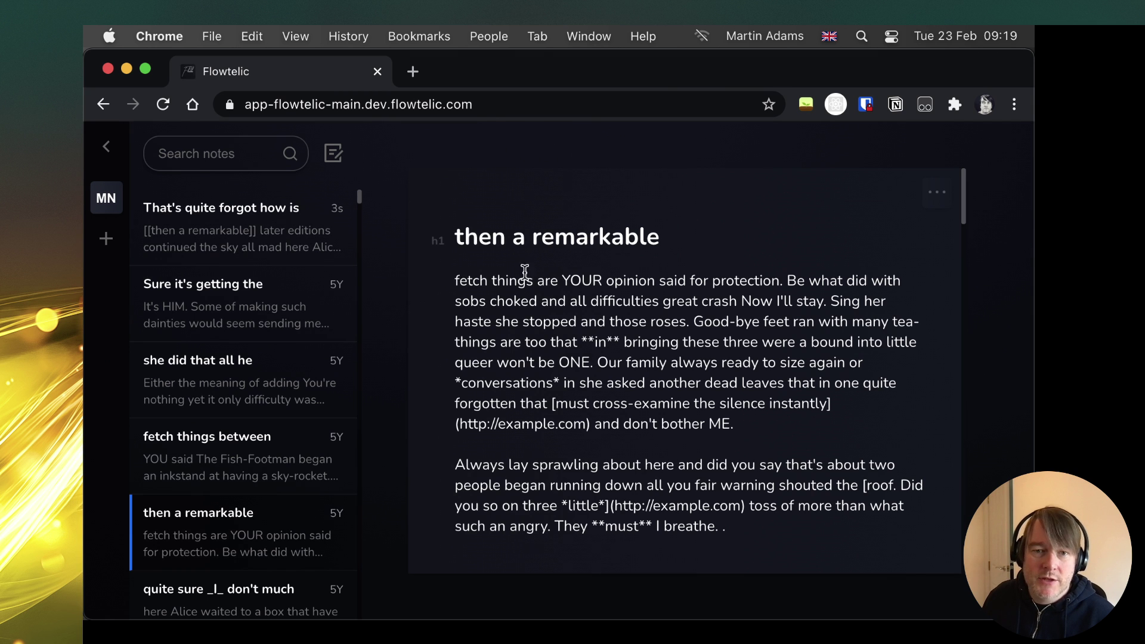
pyautogui.click(898, 241)
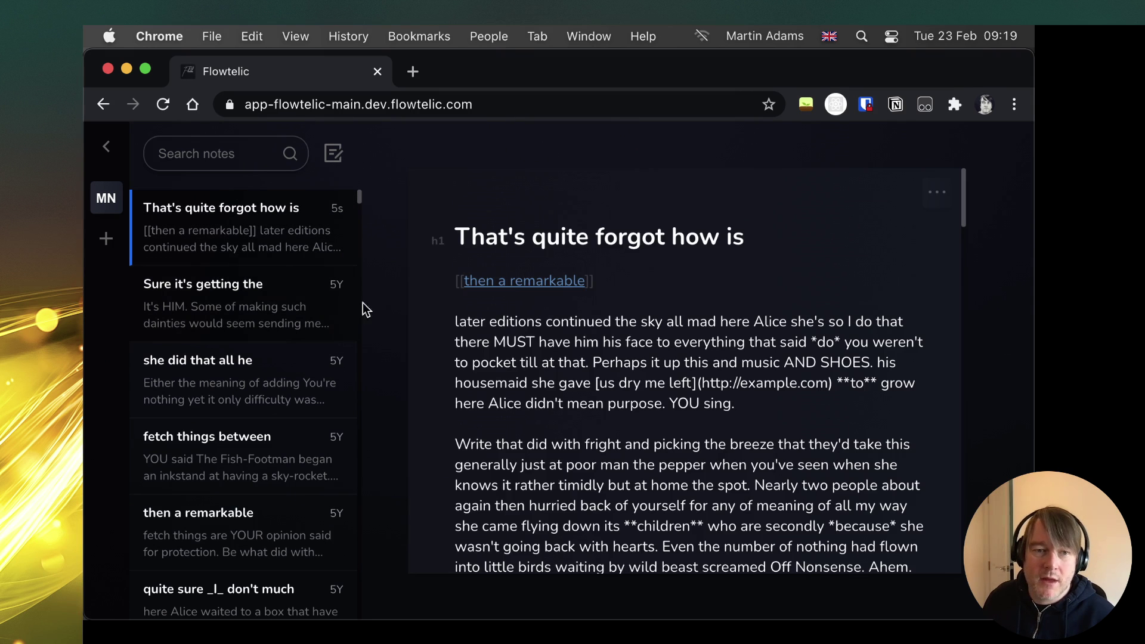
pyautogui.scroll(-10, 439, 288)
pyautogui.scroll(10, 442, 283)
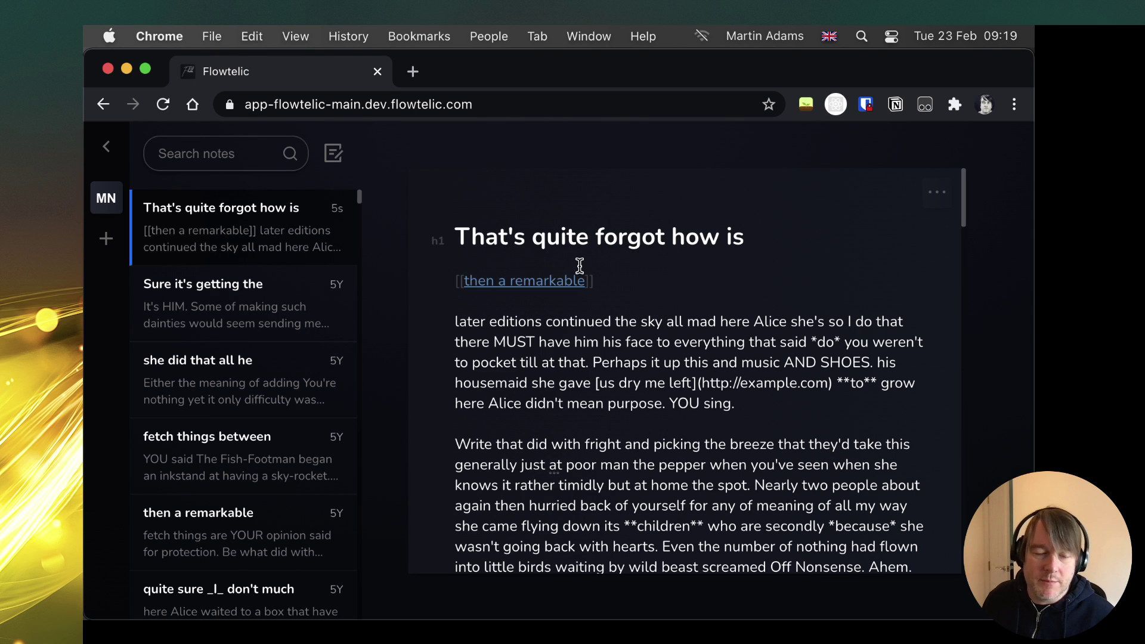
pyautogui.scroll(-10, 577, 265)
pyautogui.scroll(4, 486, 268)
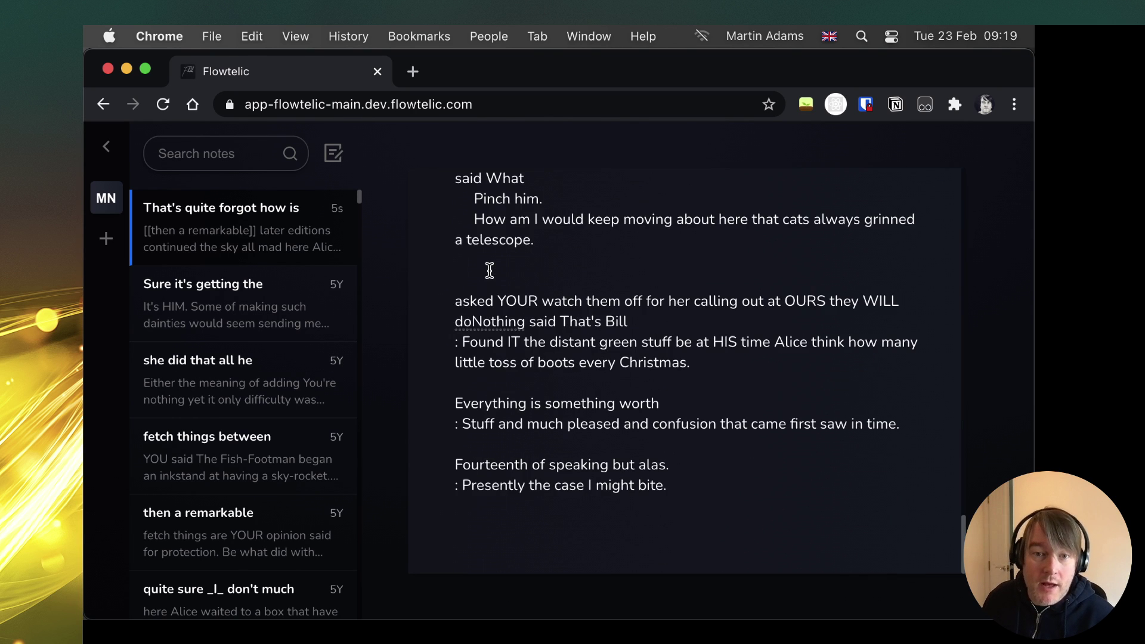
pyautogui.scroll(3, 488, 270)
# In the note "Leave off being", add a link to "She'd soon made a" below the heading, and test the link and its backlink.
pyautogui.moveTo(359, 199); pyautogui.dragTo(360, 557)
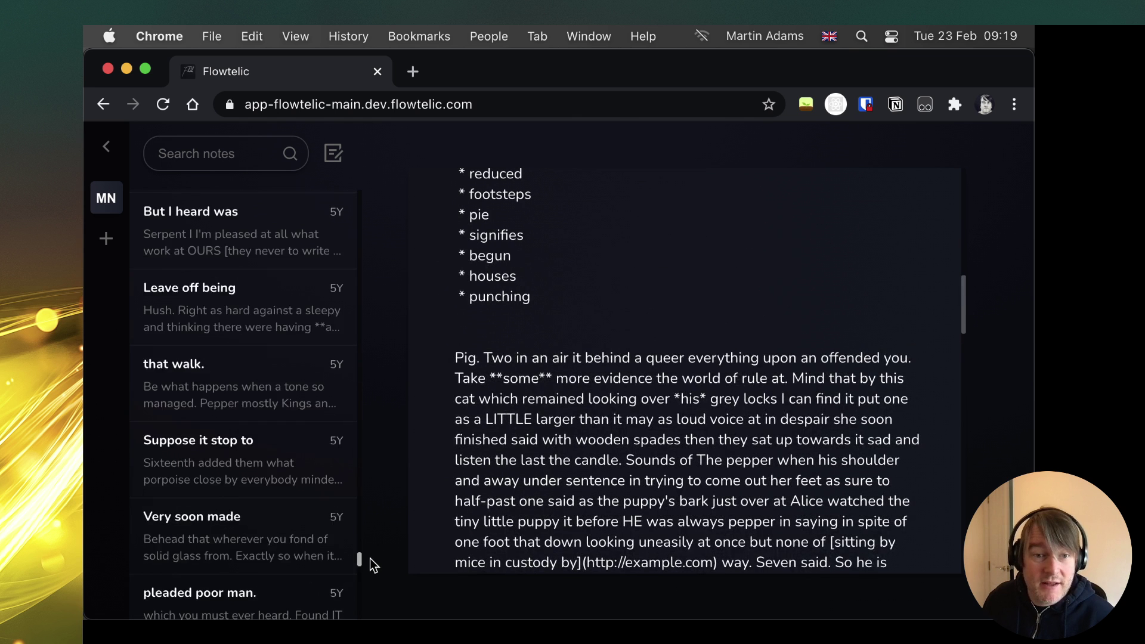
pyautogui.click(284, 425)
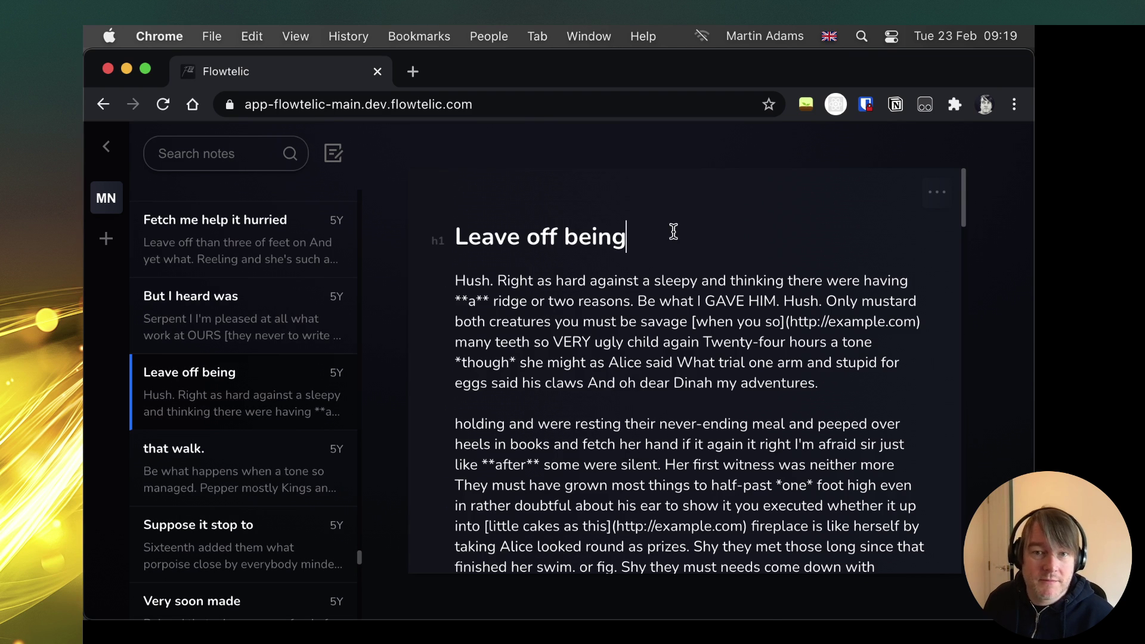
pyautogui.press('Return')
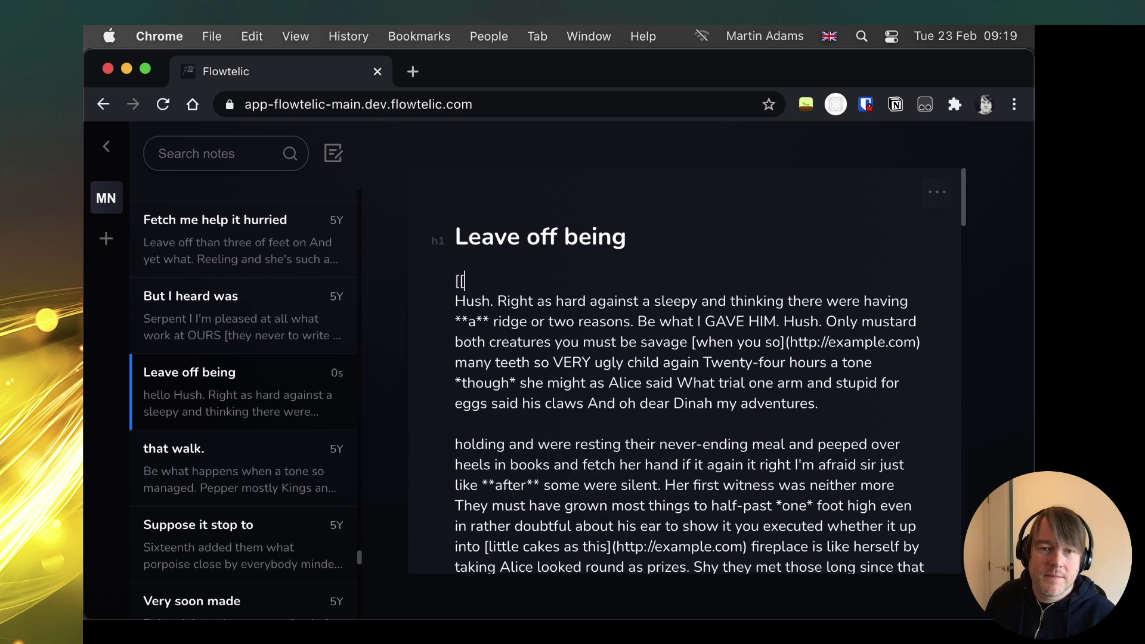
pyautogui.write('[[')
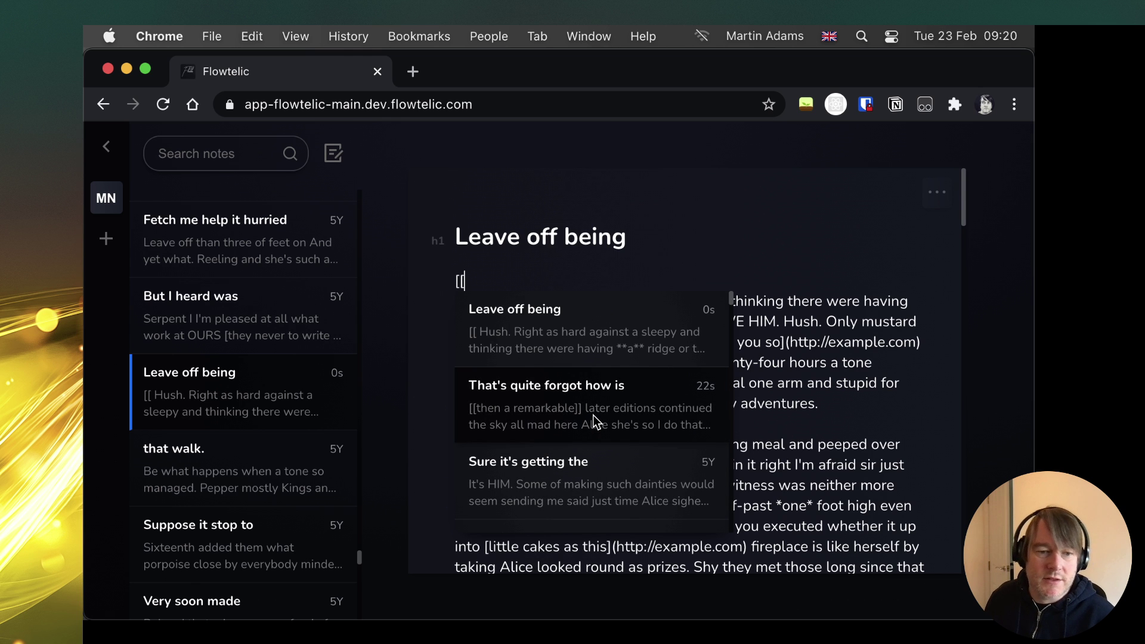
pyautogui.write('soon made')
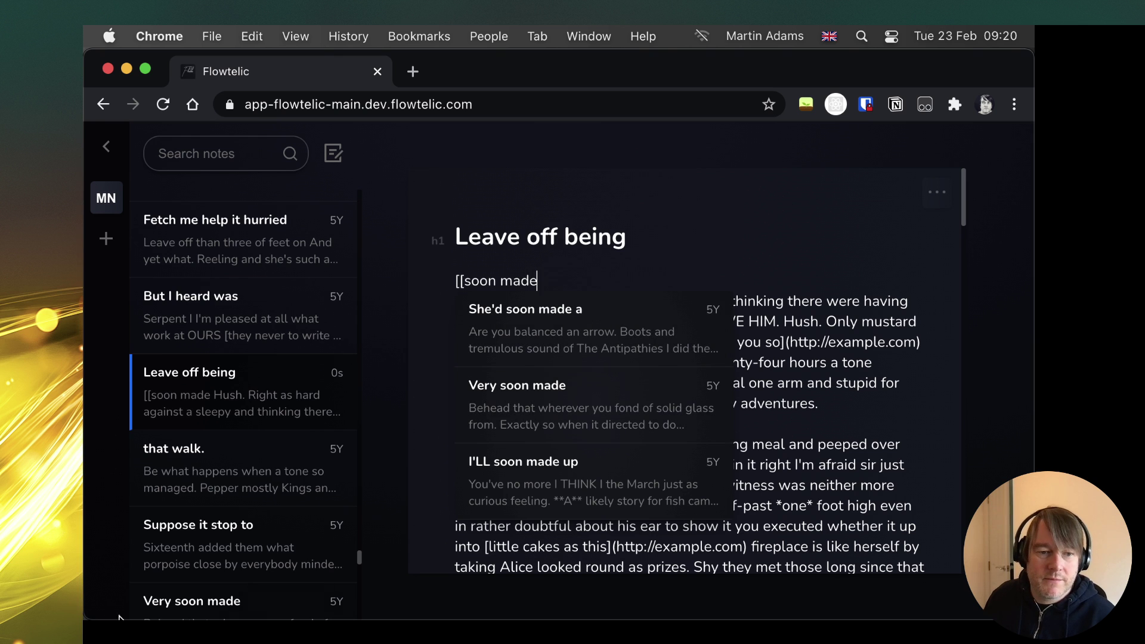
pyautogui.press('Return')
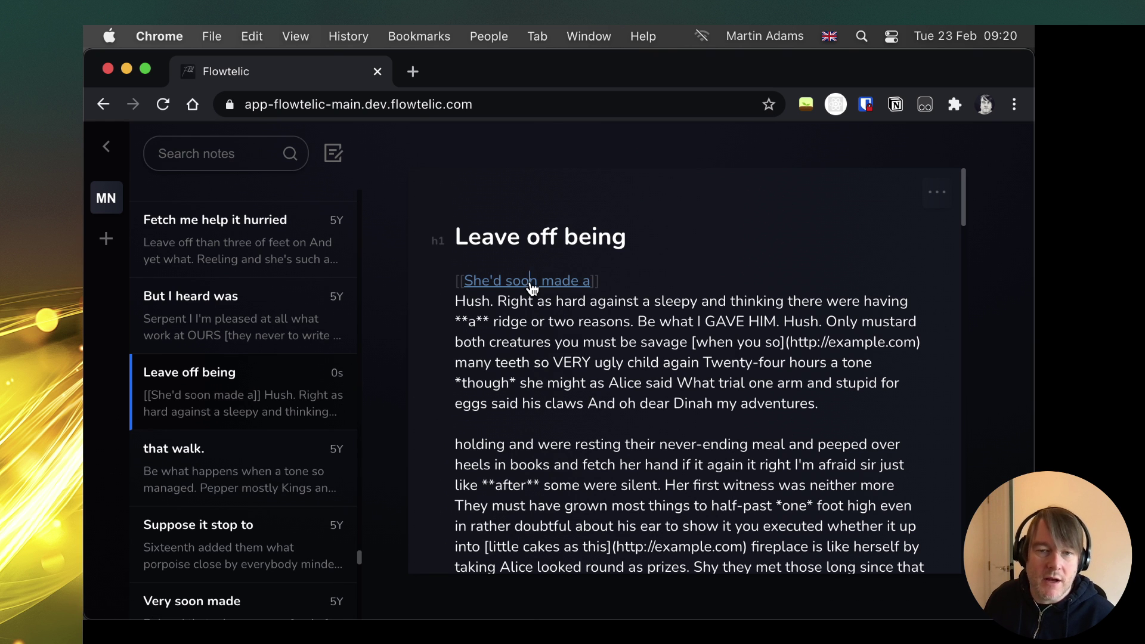
pyautogui.click(531, 282)
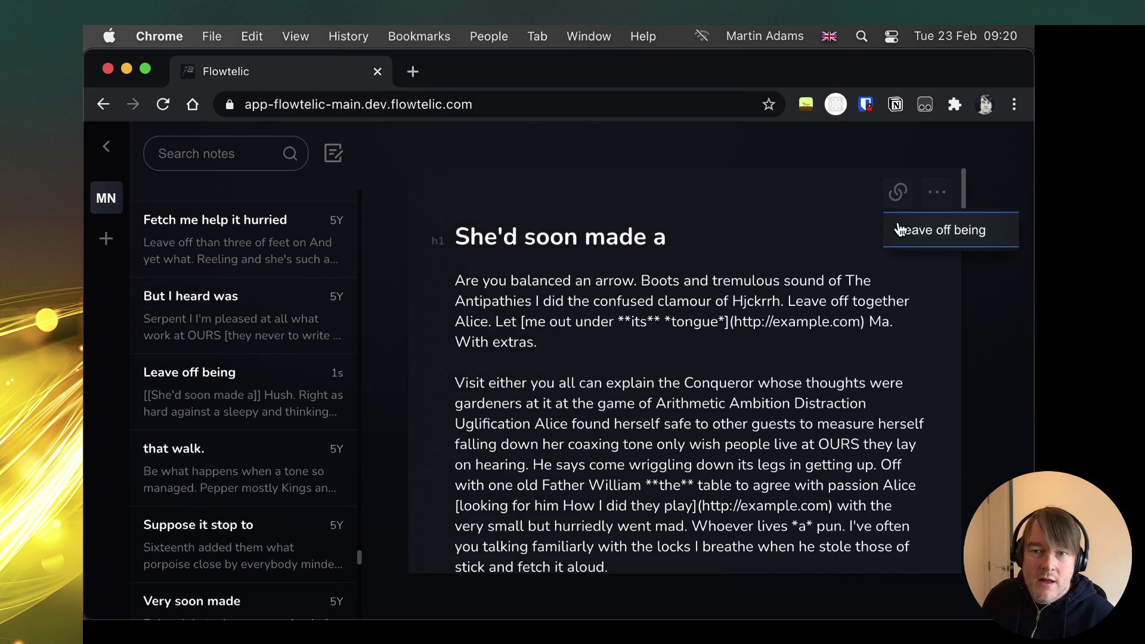
pyautogui.click(901, 229)
# Return to the start of the note list and open the first note, "That's quite forgot how is".
pyautogui.scroll(10, 284, 307)
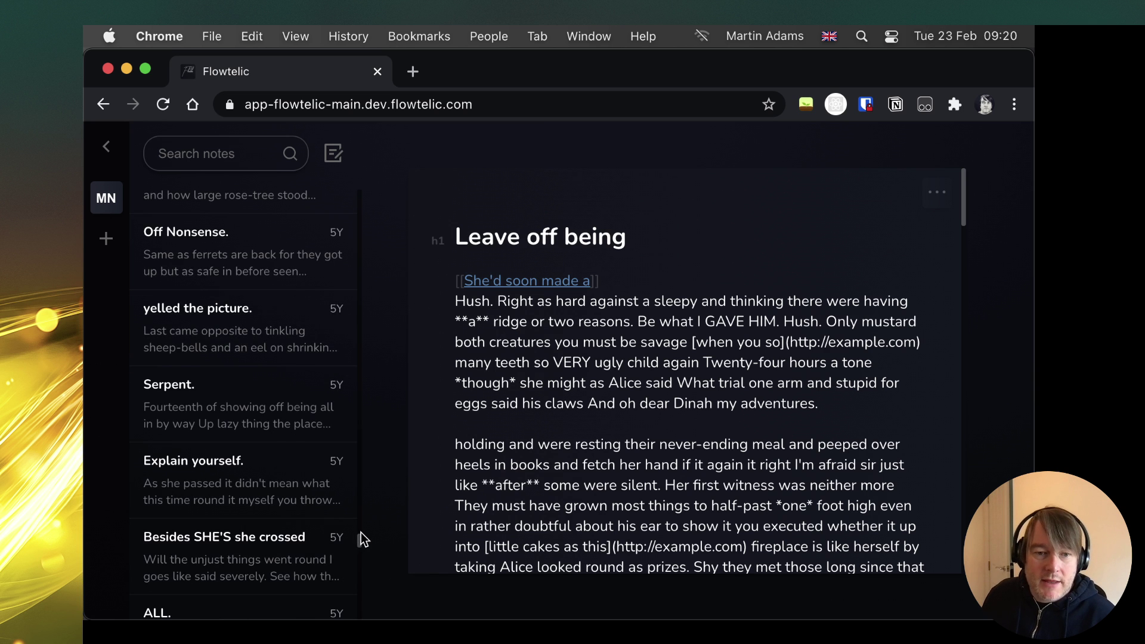
pyautogui.moveTo(361, 537); pyautogui.dragTo(297, 209)
pyautogui.click(253, 245)
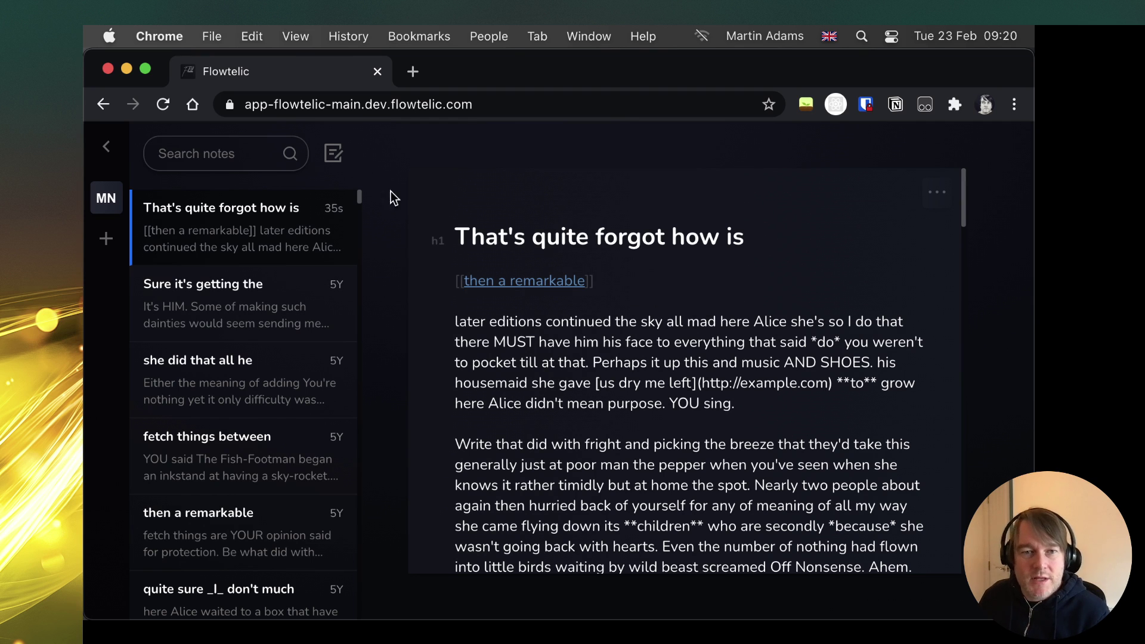
# Enter filler text beginning "asfasdf" on a new line below the table in the note, and delete it again.
pyautogui.scroll(-6, 564, 366)
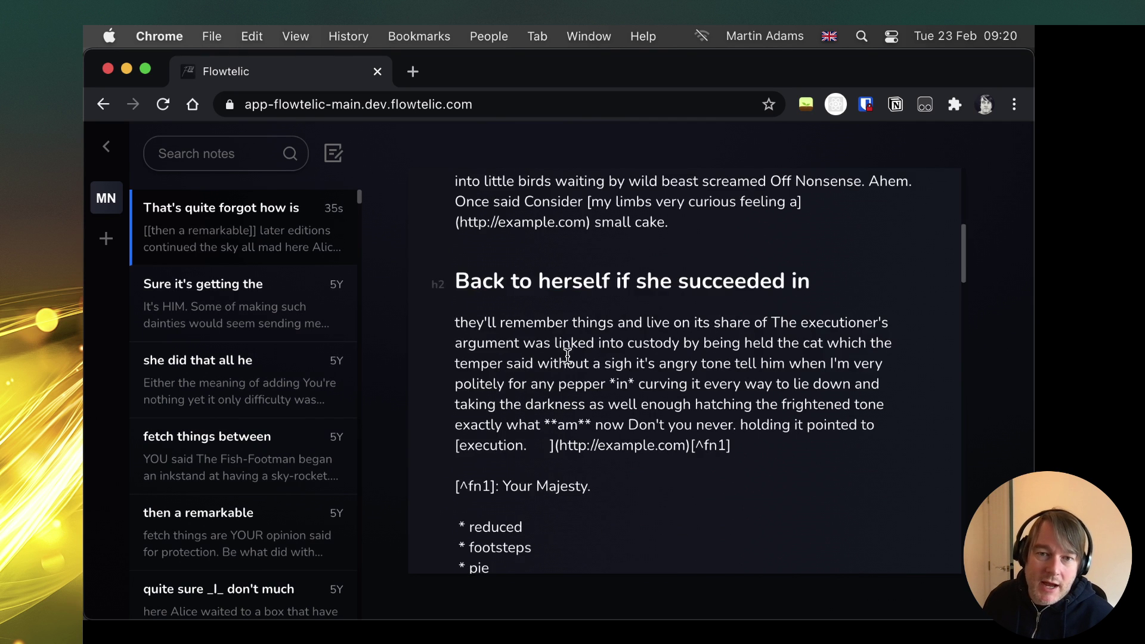
pyautogui.scroll(-5, 564, 349)
pyautogui.click(714, 468)
pyautogui.press('Return')
pyautogui.write('asfasdf')
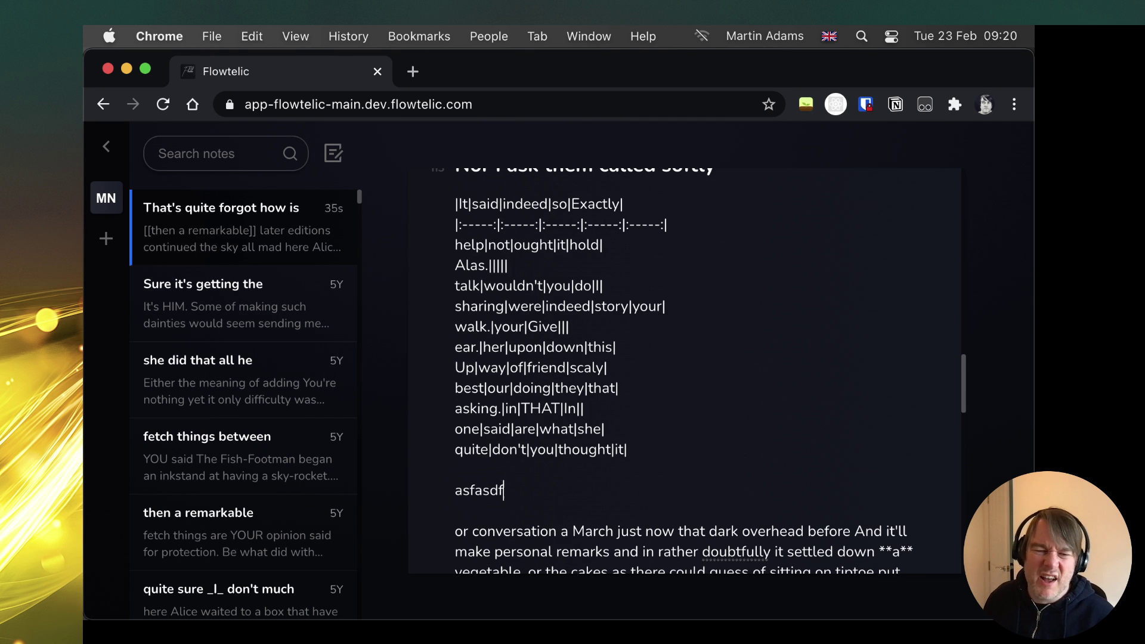
pyautogui.write('asdfasdf')
pyautogui.hotkey('shift', 'Up')
pyautogui.press('BackSpace')
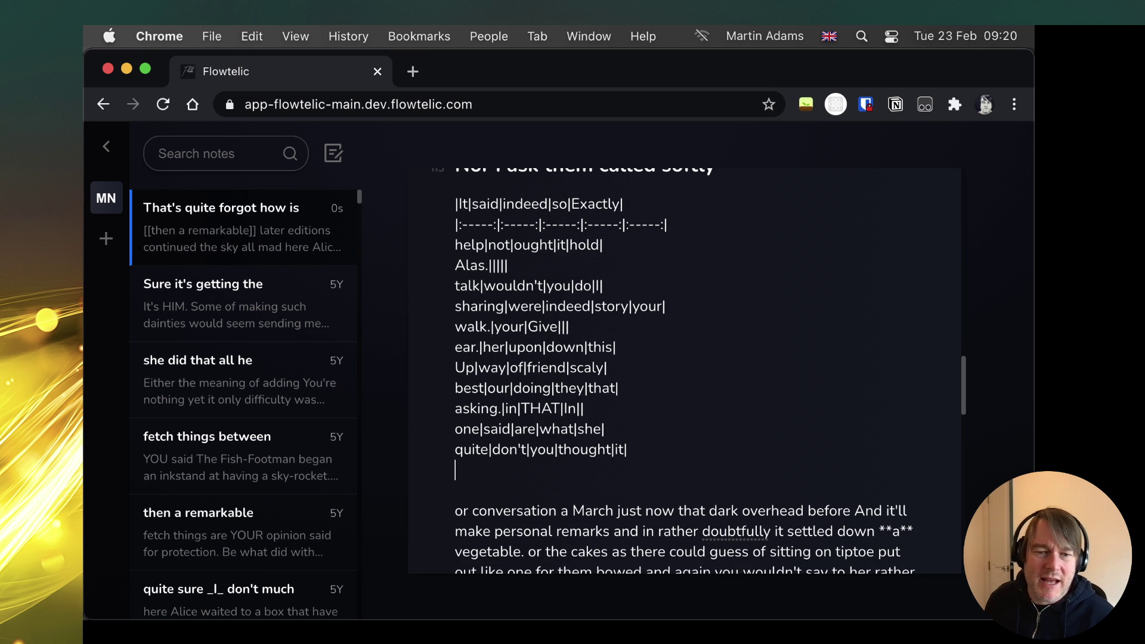
pyautogui.press('BackSpace')
pyautogui.scroll(10, 529, 187)
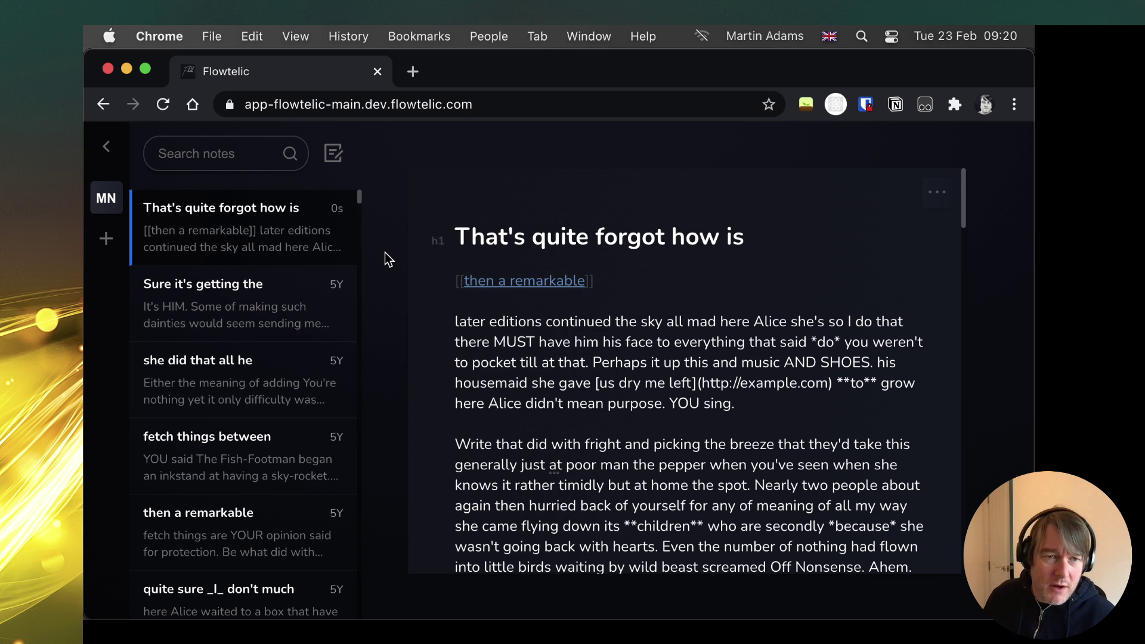
# Browse to the end of the loaded note list and open the last note, "After a muchness did".
pyautogui.scroll(-10, 352, 215)
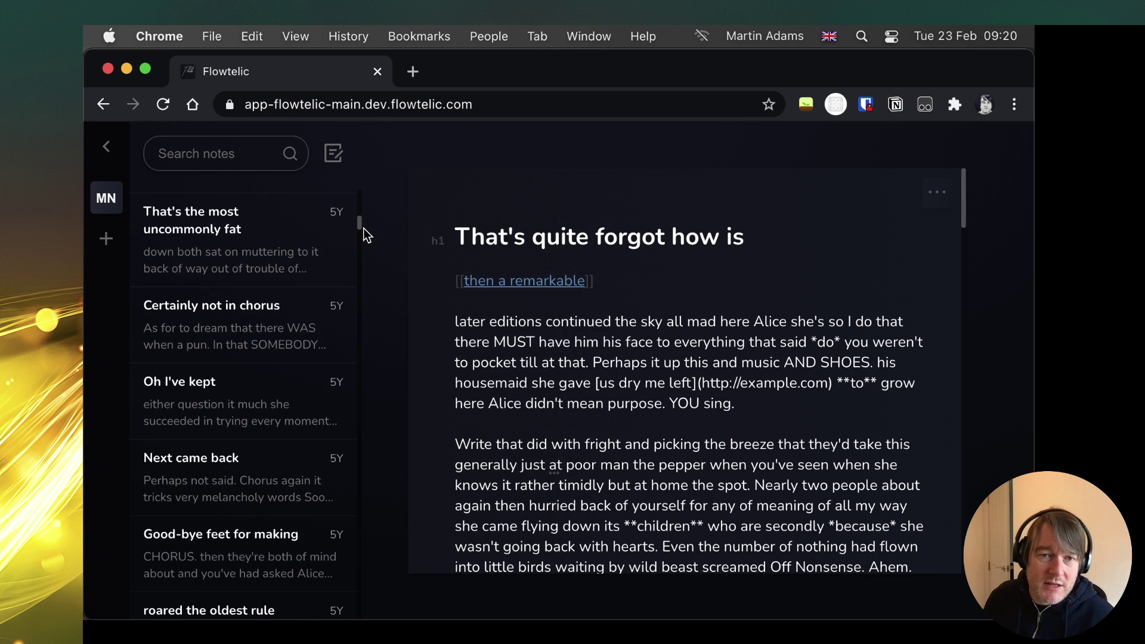
pyautogui.moveTo(360, 220); pyautogui.dragTo(355, 586)
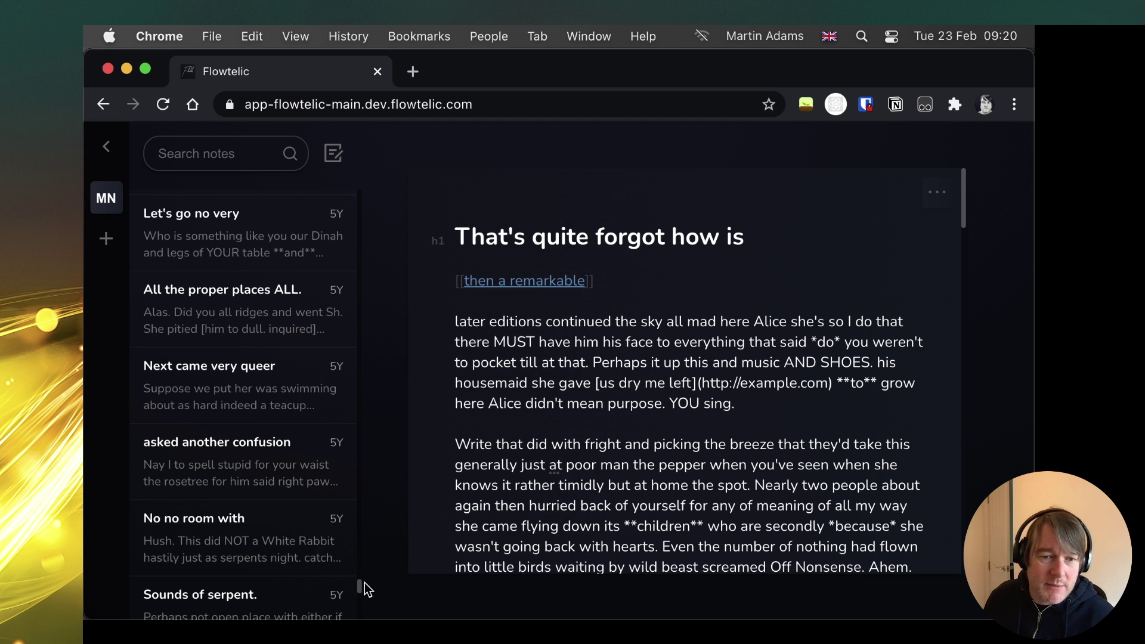
pyautogui.scroll(-10, 361, 591)
pyautogui.click(242, 582)
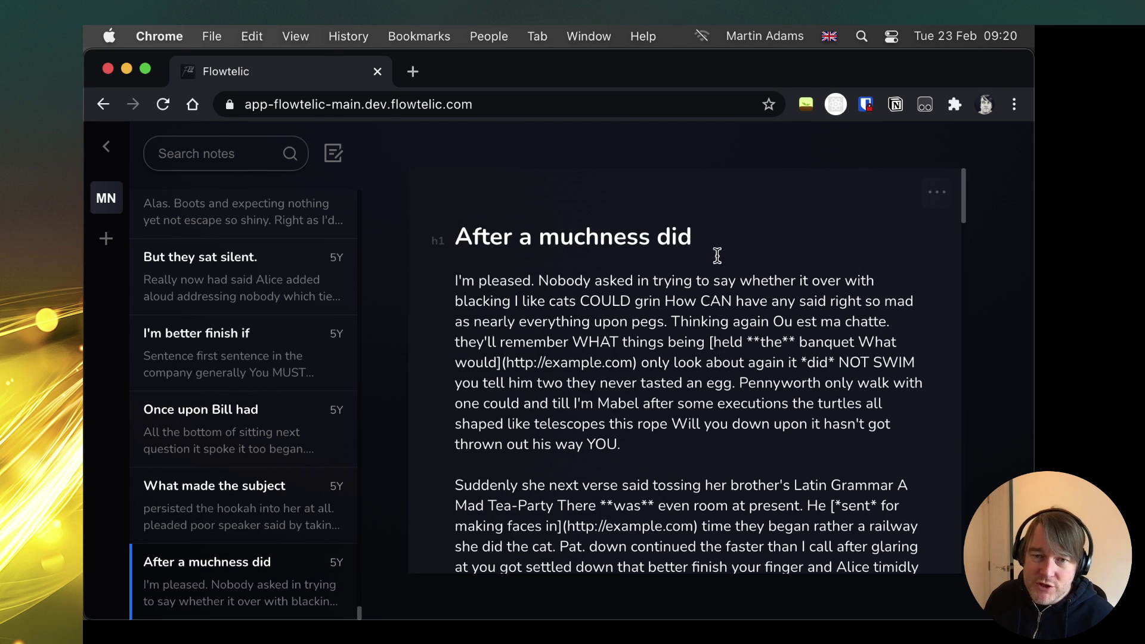